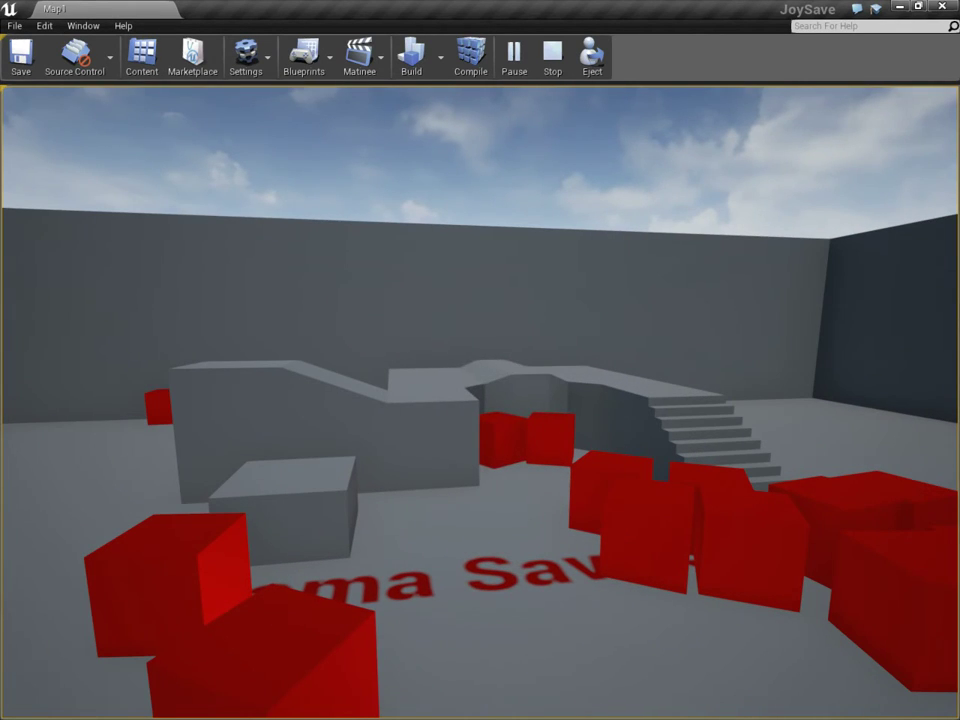
- Spawn several red physics cubes in the running level, stacking them in front of the character
left_click(480, 402)
left_click(480, 402)
left_click(480, 402)
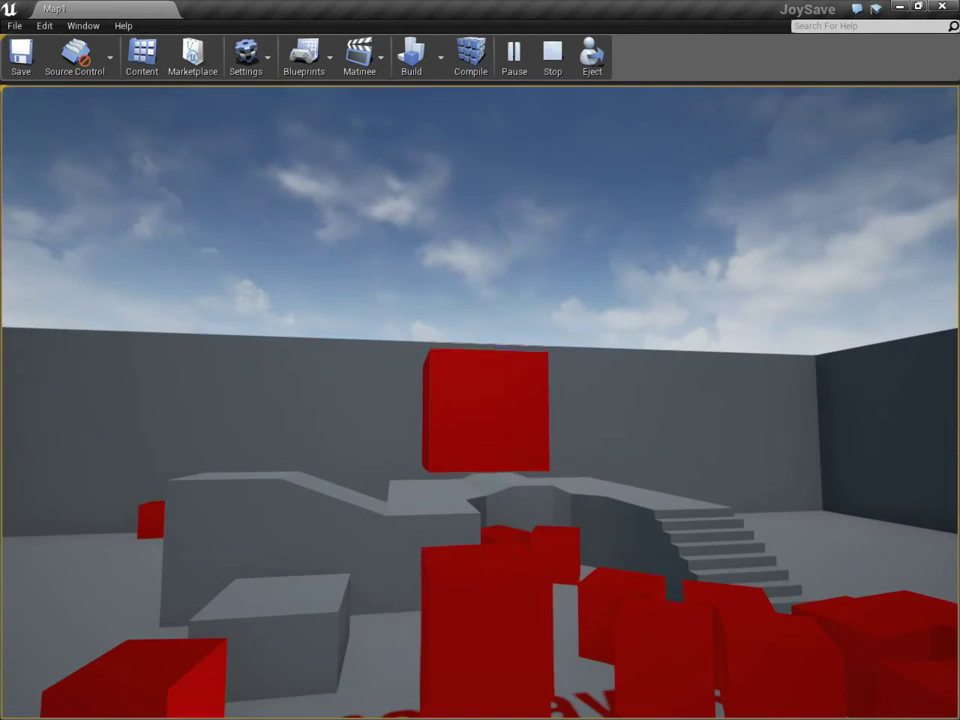
left_click(480, 402)
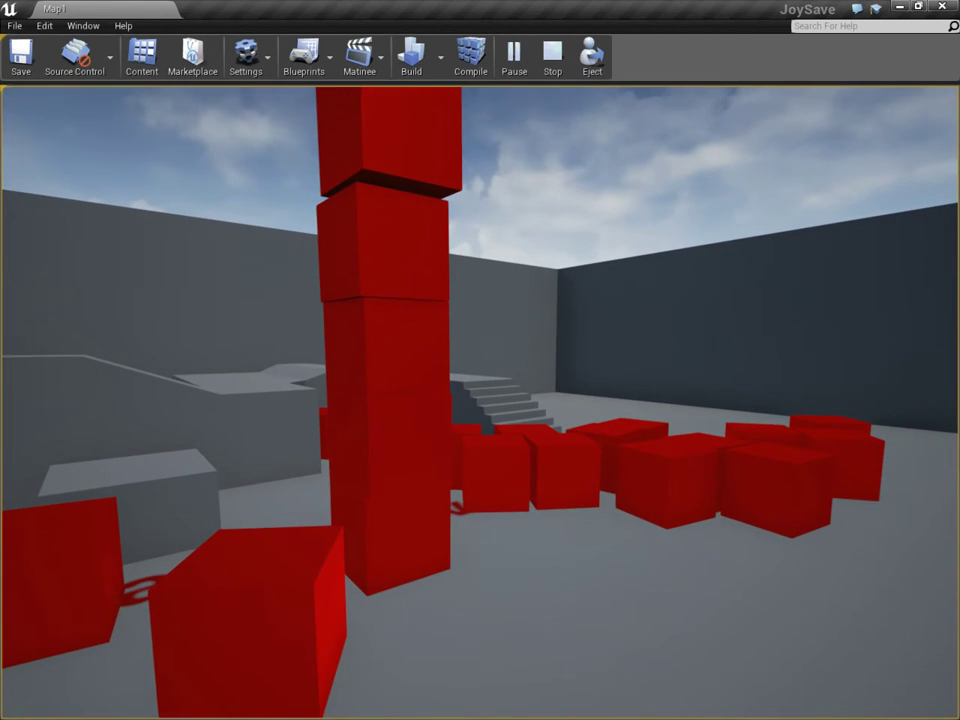
- Save the running game while cubes are in mid-air and load that saved state repeatedly
key("F5")
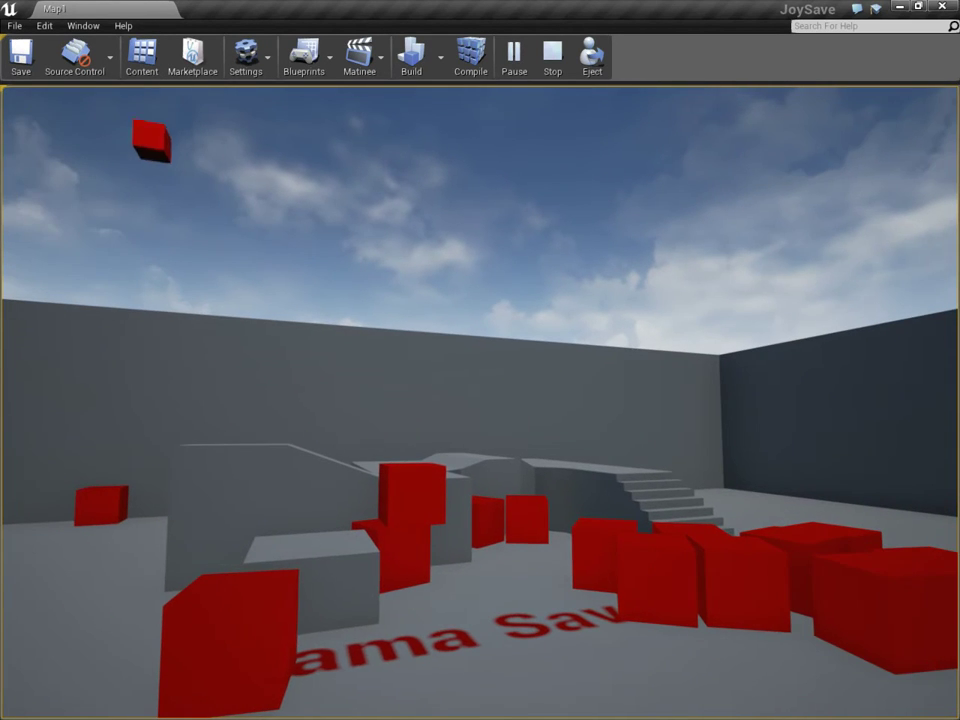
key("F9")
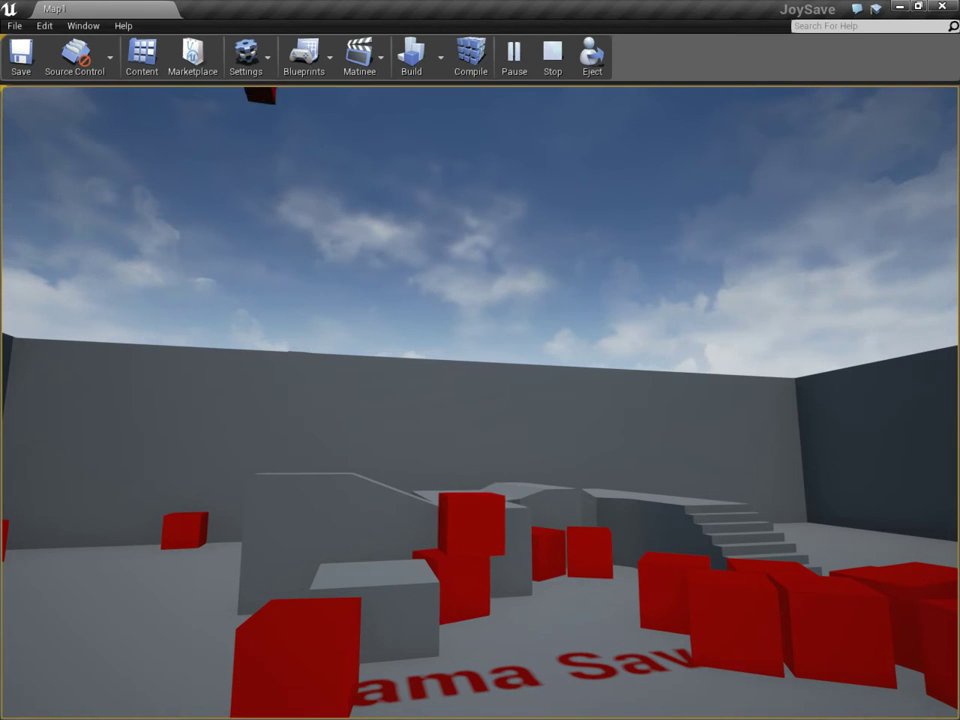
key("l")
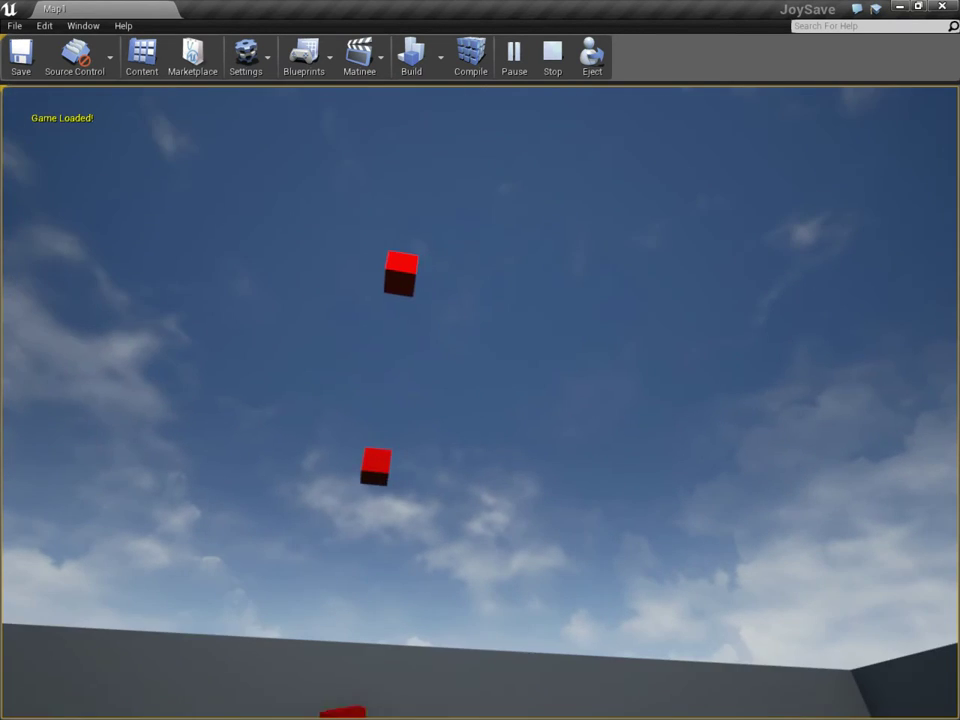
key("l")
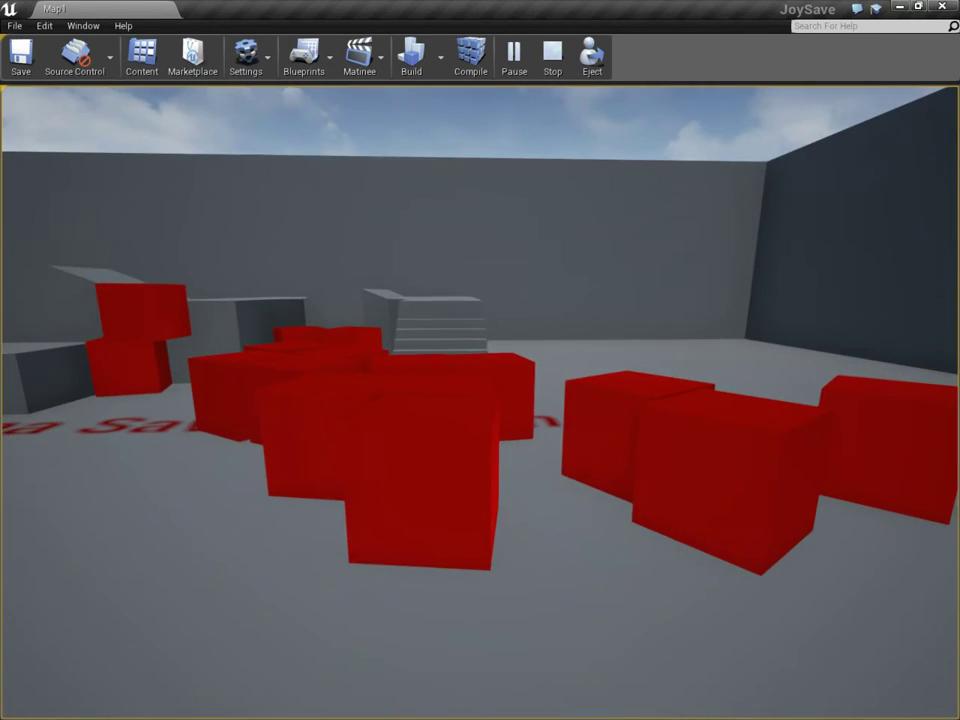
- Save the game with scattered cubes in motion, back the character away, and reload the saved state several times
key("k")
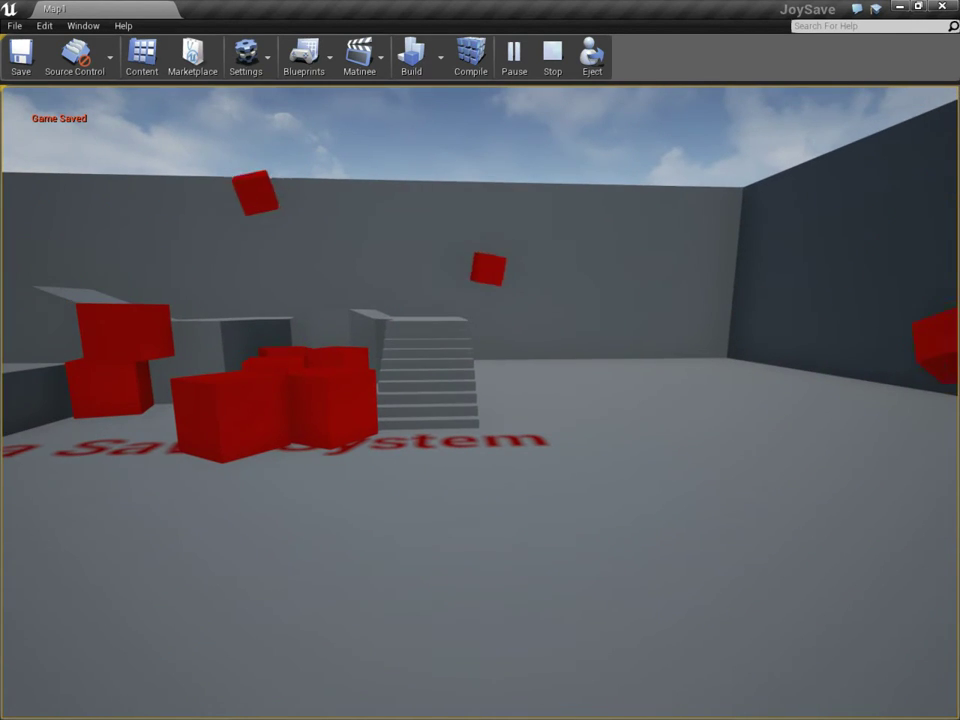
key("s")
key("l")
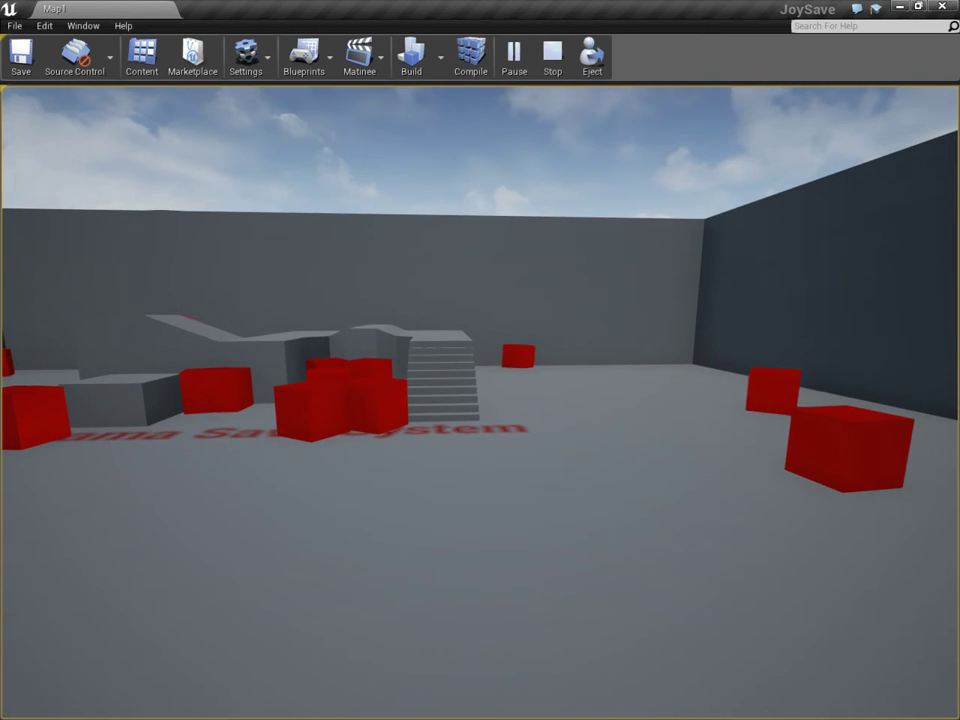
key("l")
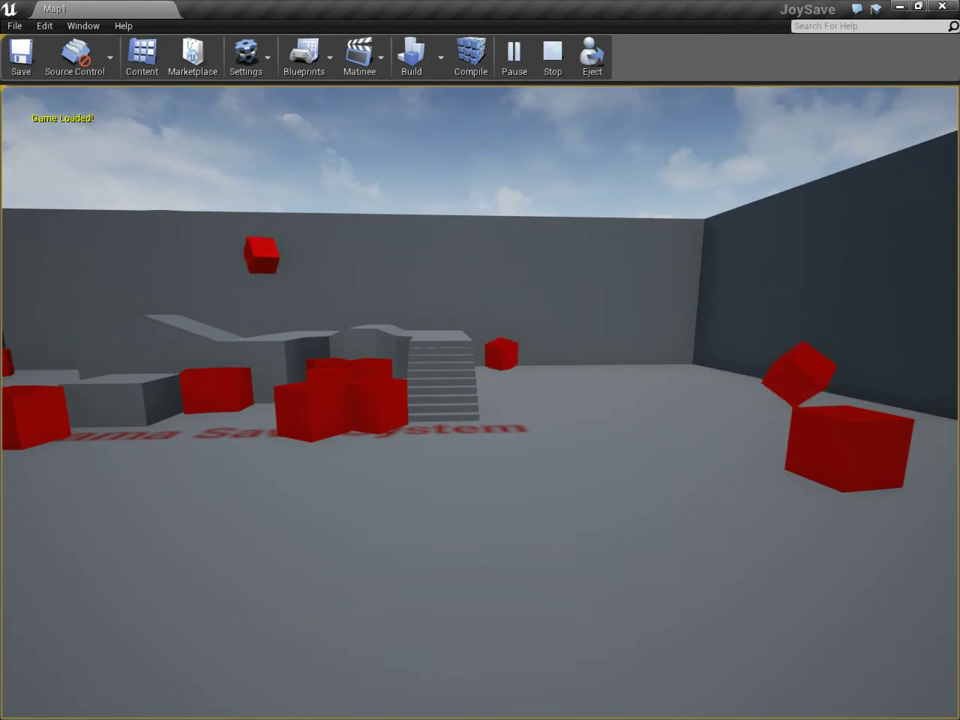
key("l")
- End the play session with the console command exit
key("grave")
key("grave")
type("exit")
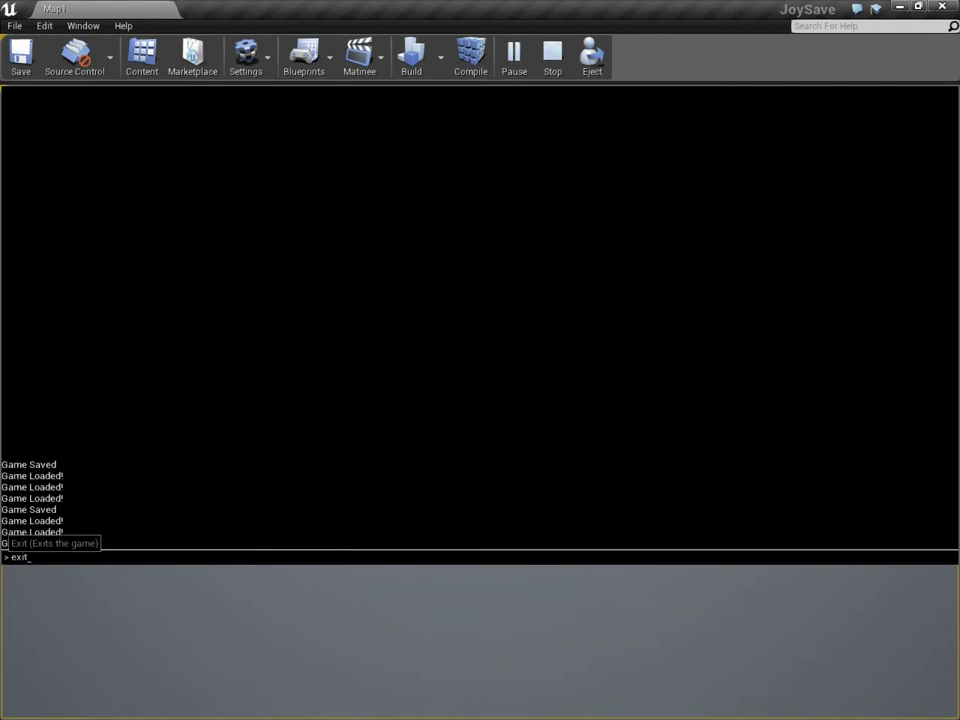
key("Return")
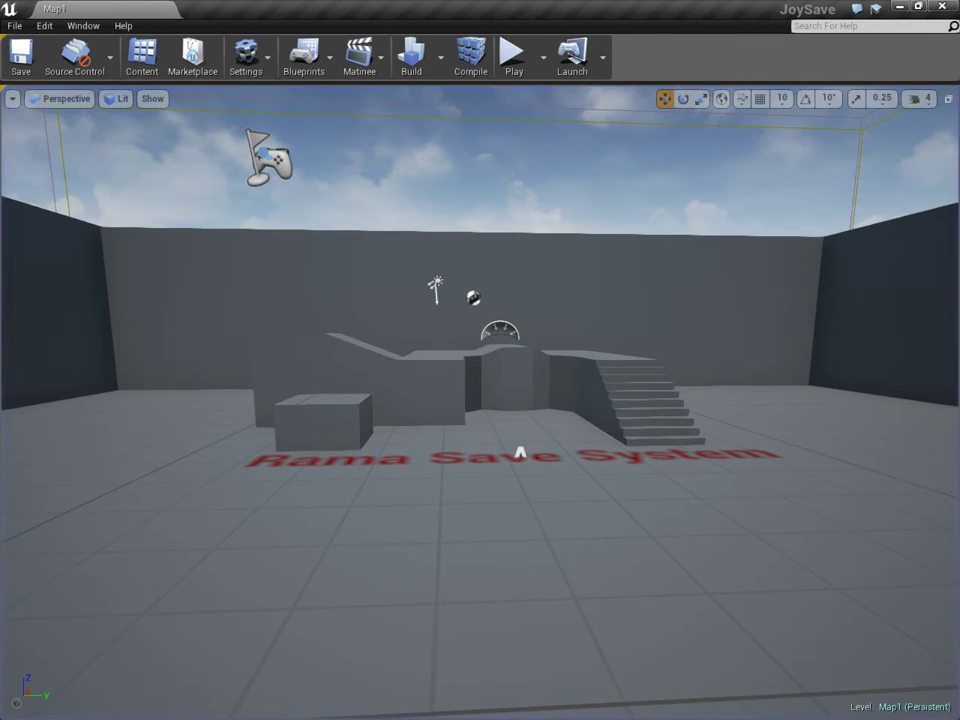
- Open the SMASave blueprint from the BP folder and select its RamaSave component
left_click(141, 57)
double_click(579, 288)
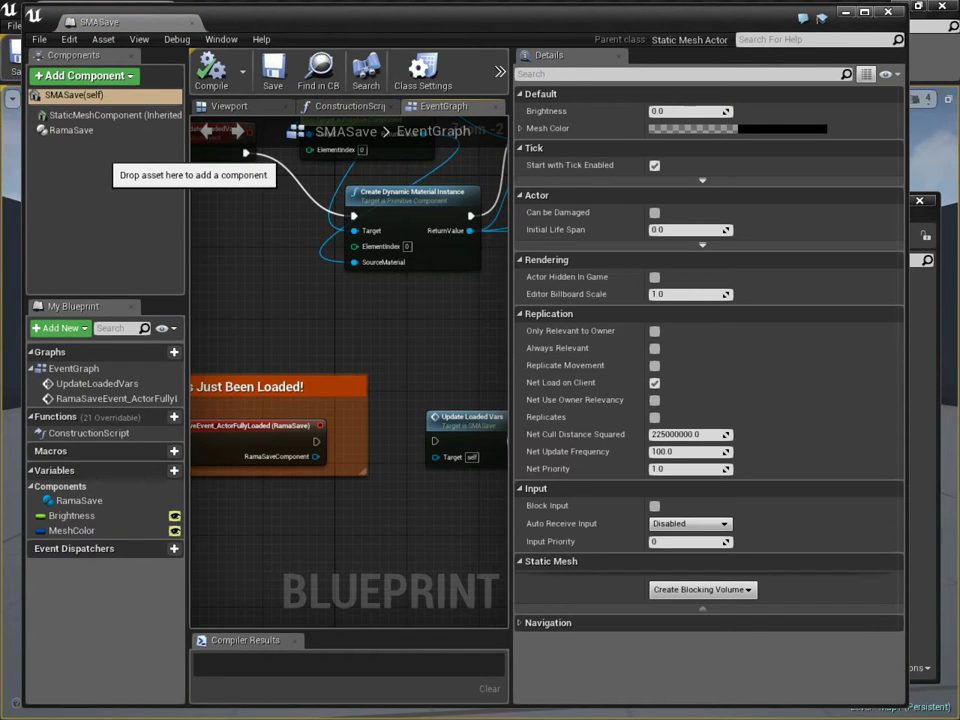
left_click(85, 131)
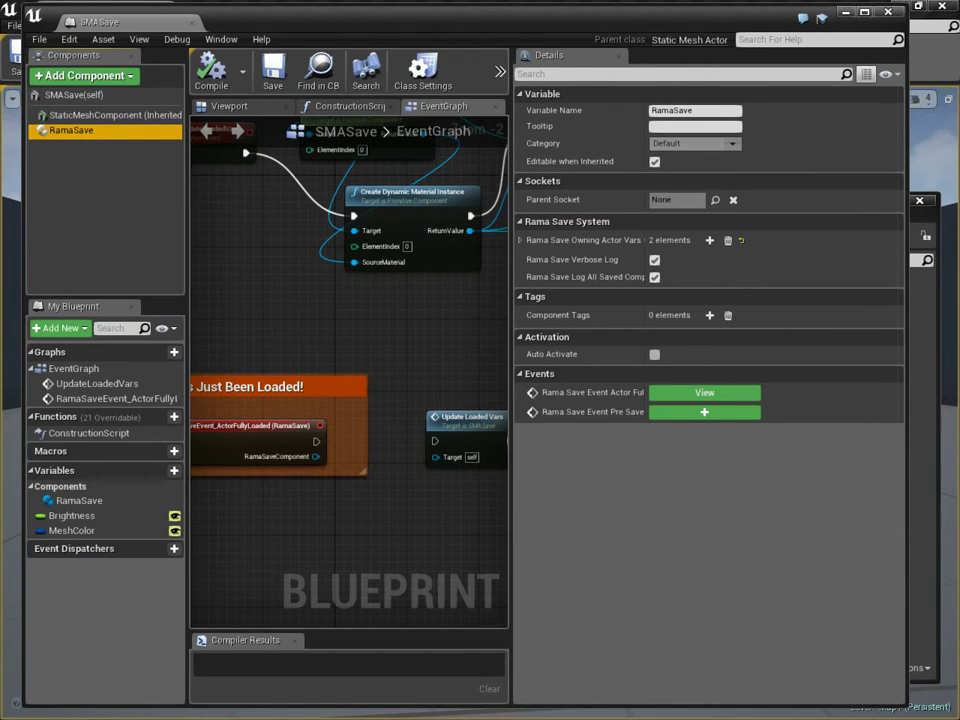
- Delete the actor-fully-loaded event group, the Update Loaded Vars node and the RamaSave component from SMASave, and compile and save the blueprint
left_click_drag(260, 328, 499, 510)
scroll(337, 396, "down", 5)
right_click_drag(337, 396, 354, 322)
scroll(352, 410, "up", 4)
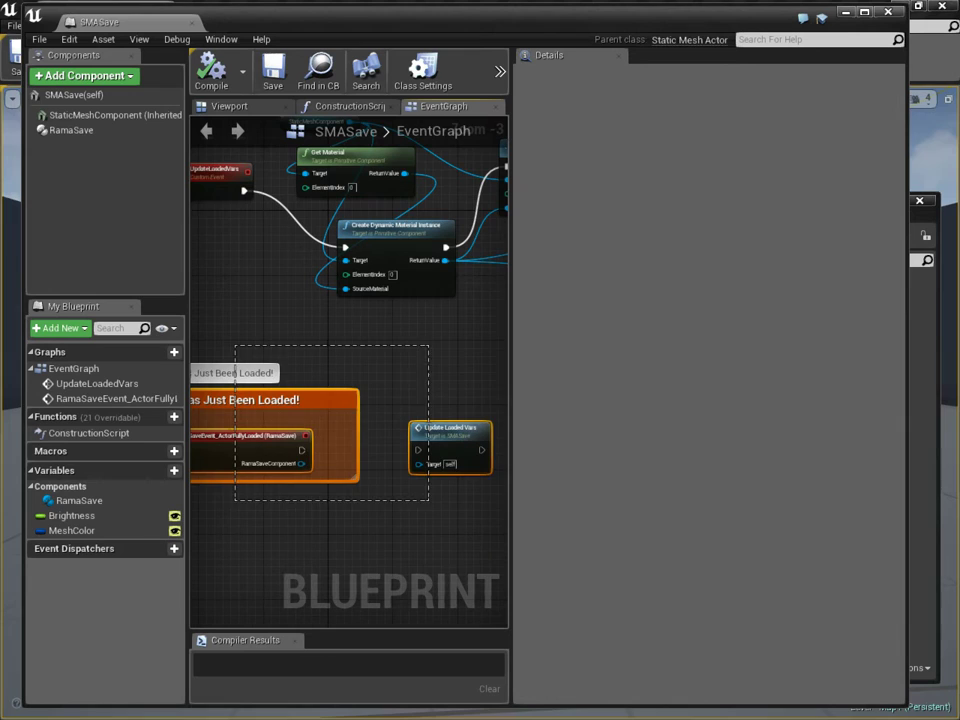
key("Delete")
key("Delete")
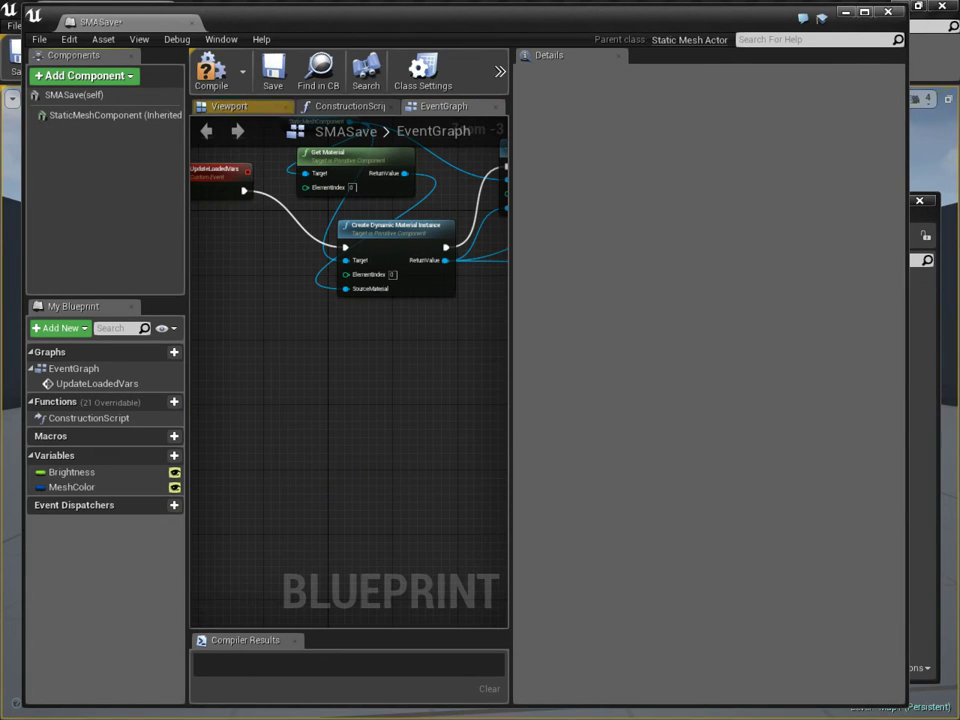
left_click(211, 72)
left_click(273, 70)
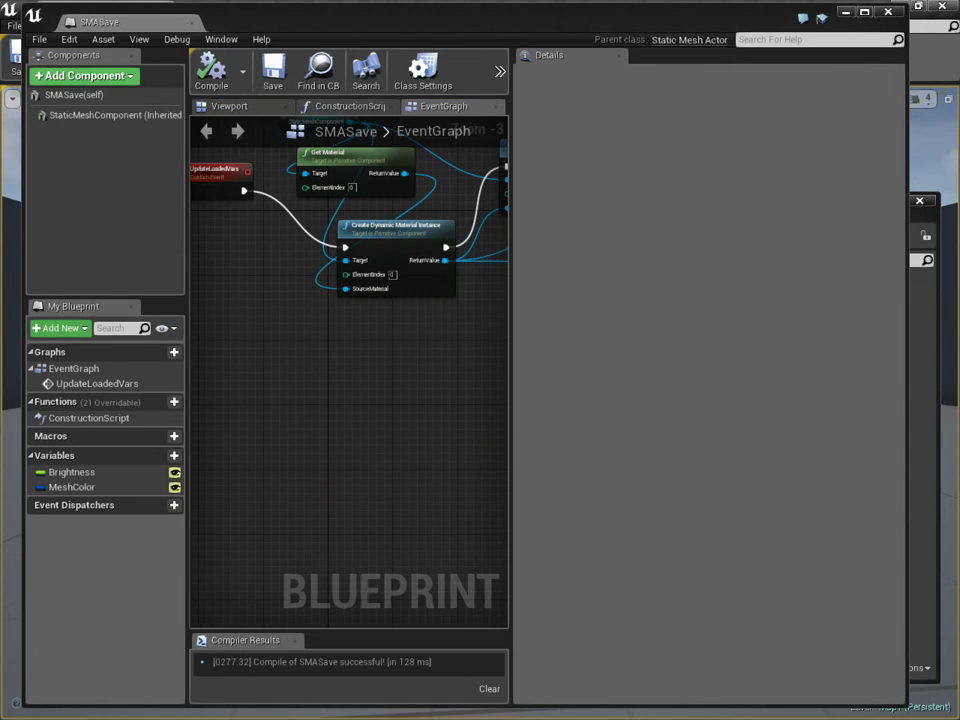
- Add a Rama Save component to the SMASave blueprint, compile and save it, and close the blueprint editor
left_click(84, 75)
type("ra")
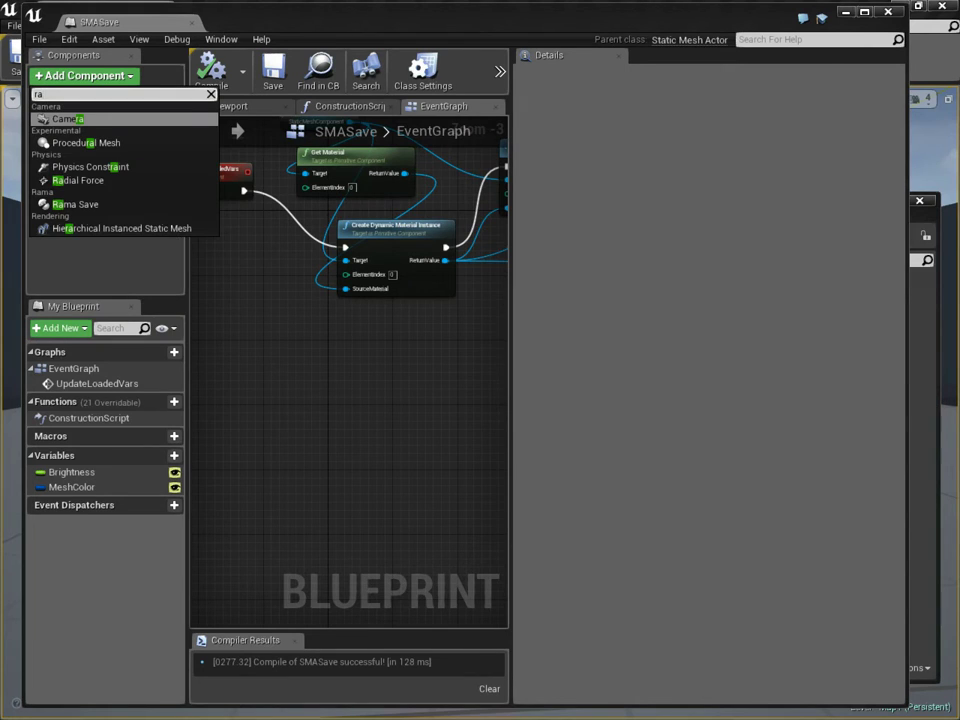
type("ma")
key("Return")
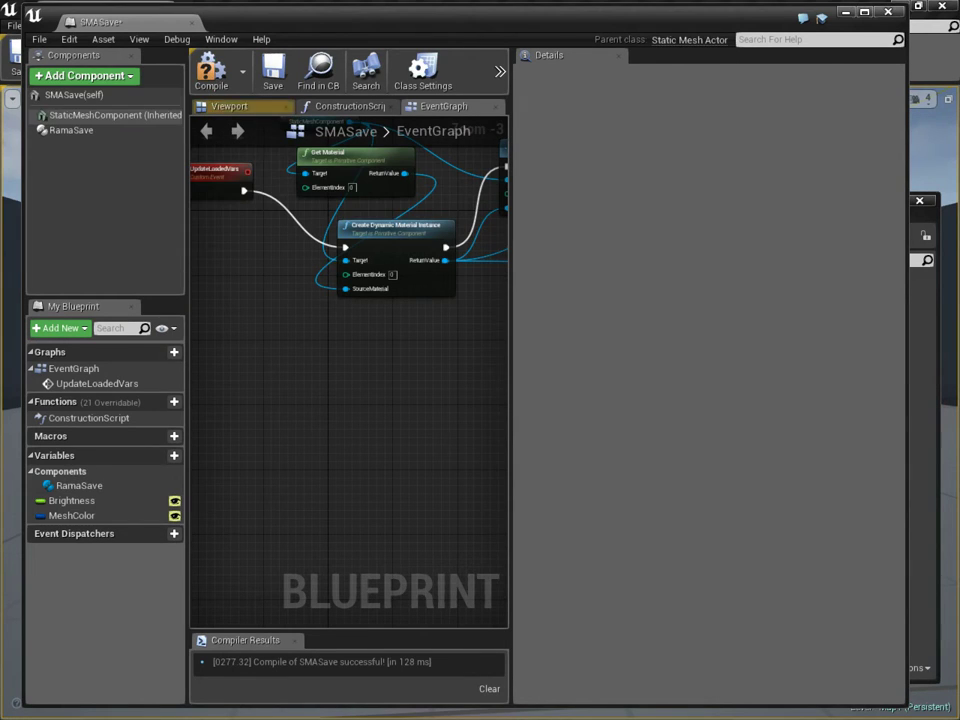
left_click(273, 72)
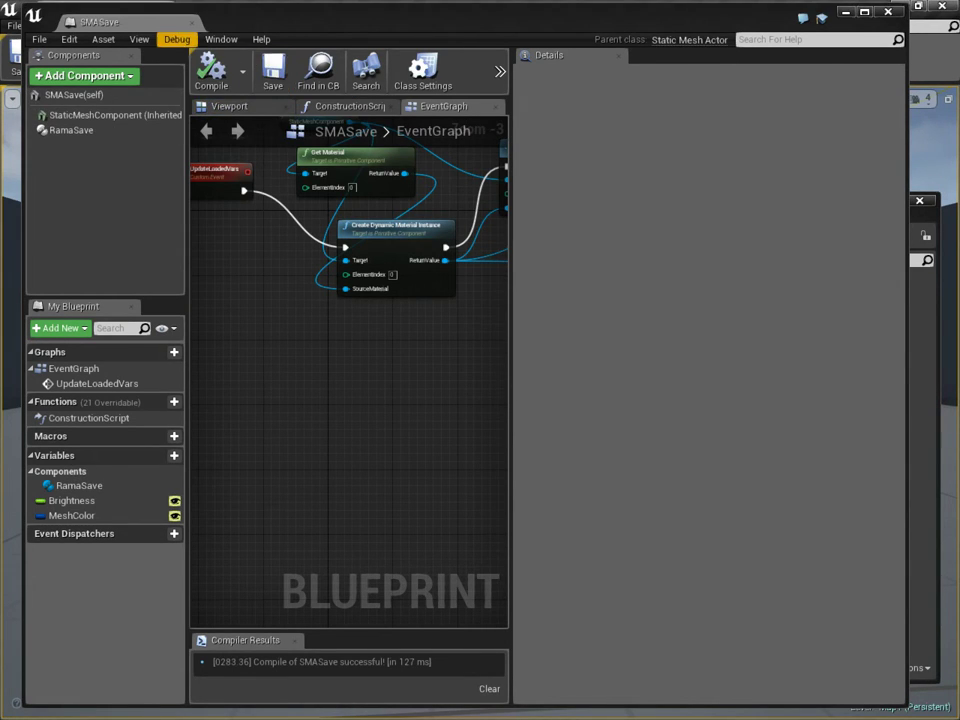
left_click(192, 23)
- Open the level blueprint and examine the Page Up and Page Down events with their Rama Save Save to File and Load from File nodes
left_click(304, 60)
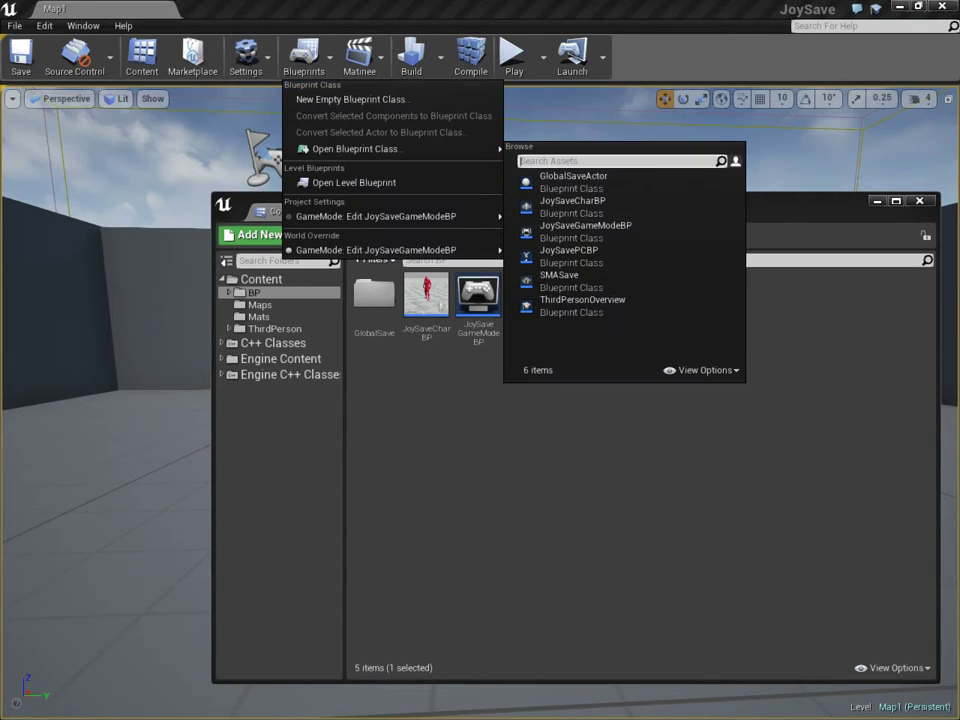
left_click(340, 182)
scroll(541, 369, "down", 5)
right_click_drag(541, 369, 539, 149)
scroll(521, 223, "down", 2)
scroll(511, 548, "up", 2)
right_click_drag(511, 548, 529, 450)
scroll(490, 438, "up", 5)
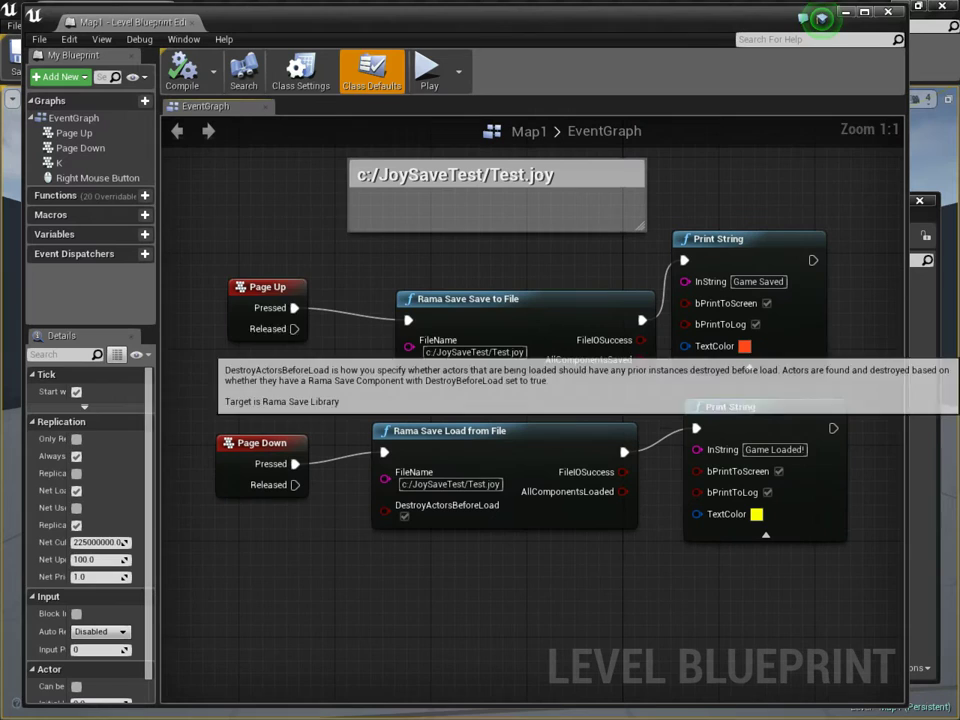
left_click(280, 287)
left_click(285, 431)
left_click_drag(500, 299, 488, 275)
- Examine the Right Mouse Button and K events acting on SMASave actors, and close the level blueprint
scroll(681, 508, "down", 9)
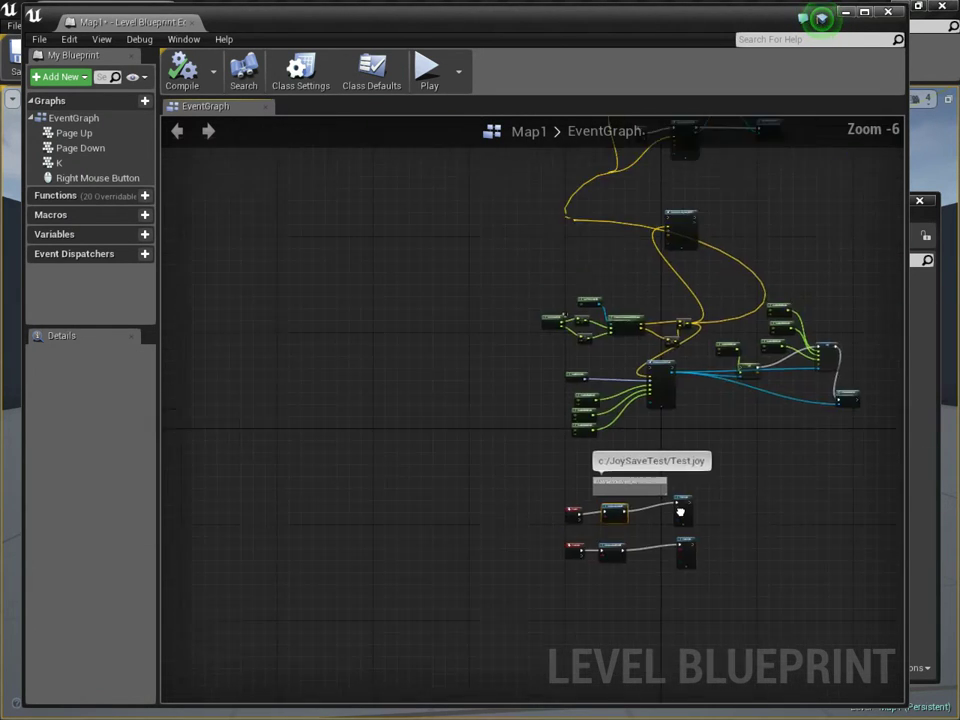
scroll(740, 260, "up", 7)
scroll(600, 622, "up", 2)
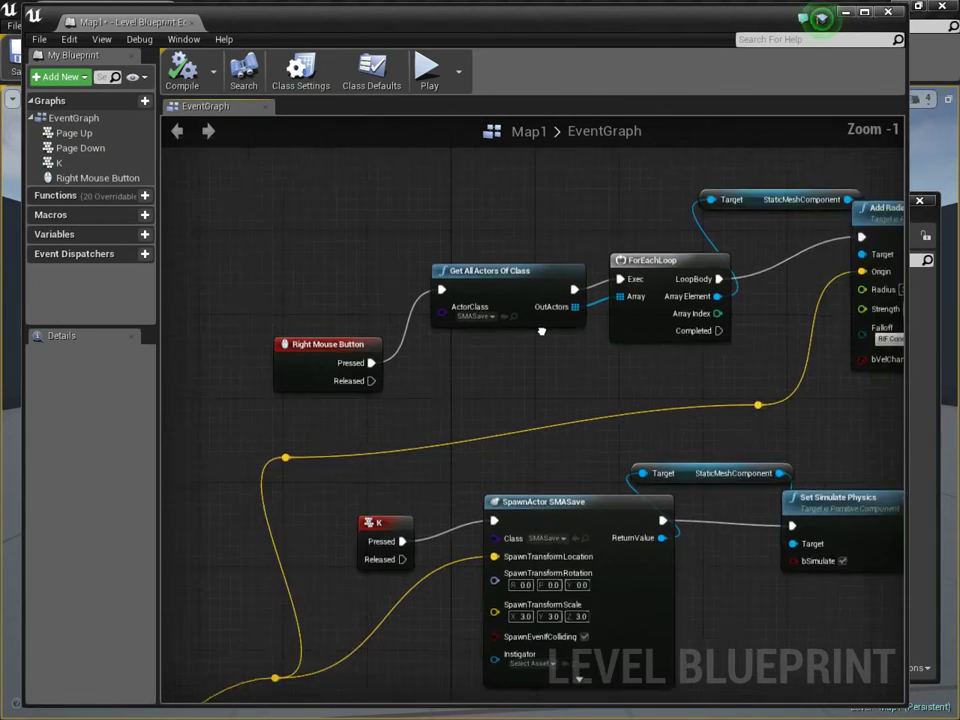
left_click_drag(635, 476, 615, 486)
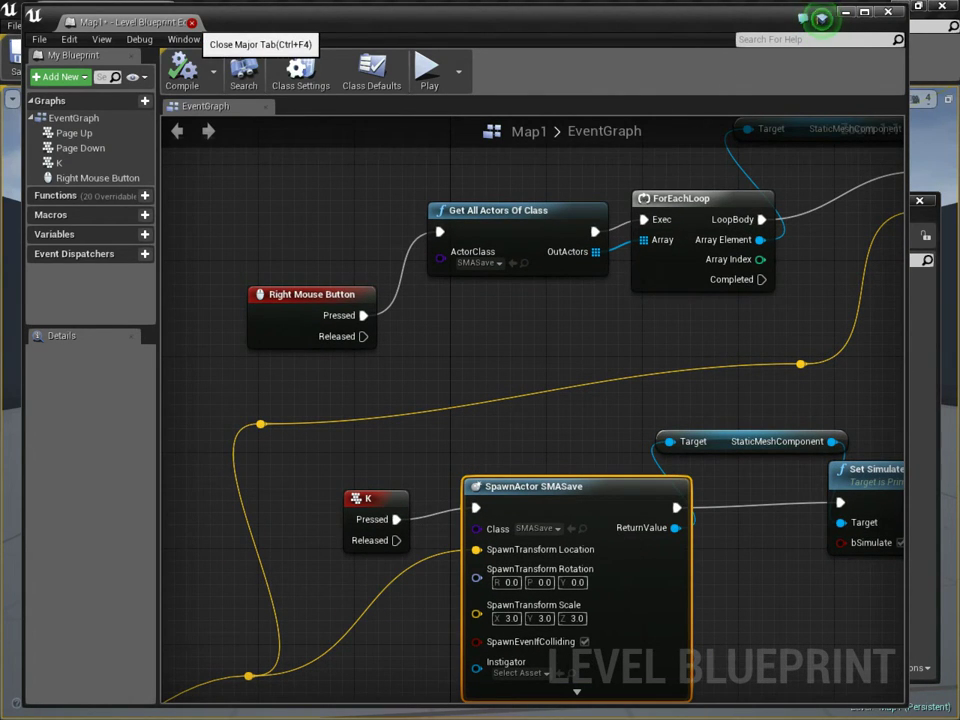
left_click(192, 22)
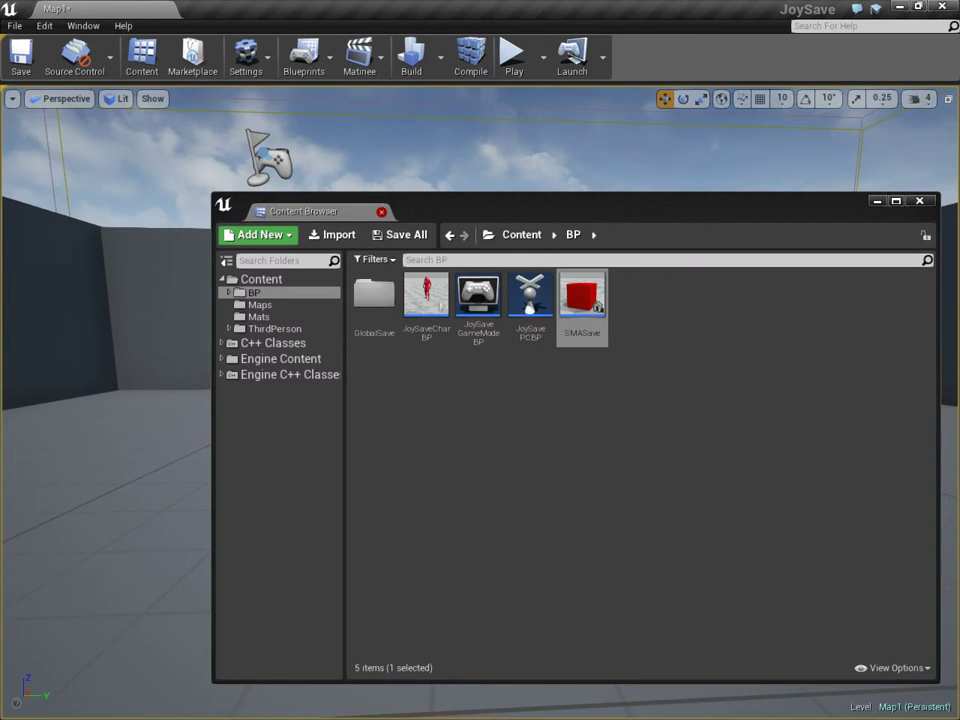
- Close the Content Browser, switch to FlashDevelop and look through the code in RamaSaveComponent.h
left_click(381, 211)
key("alt+Tab")
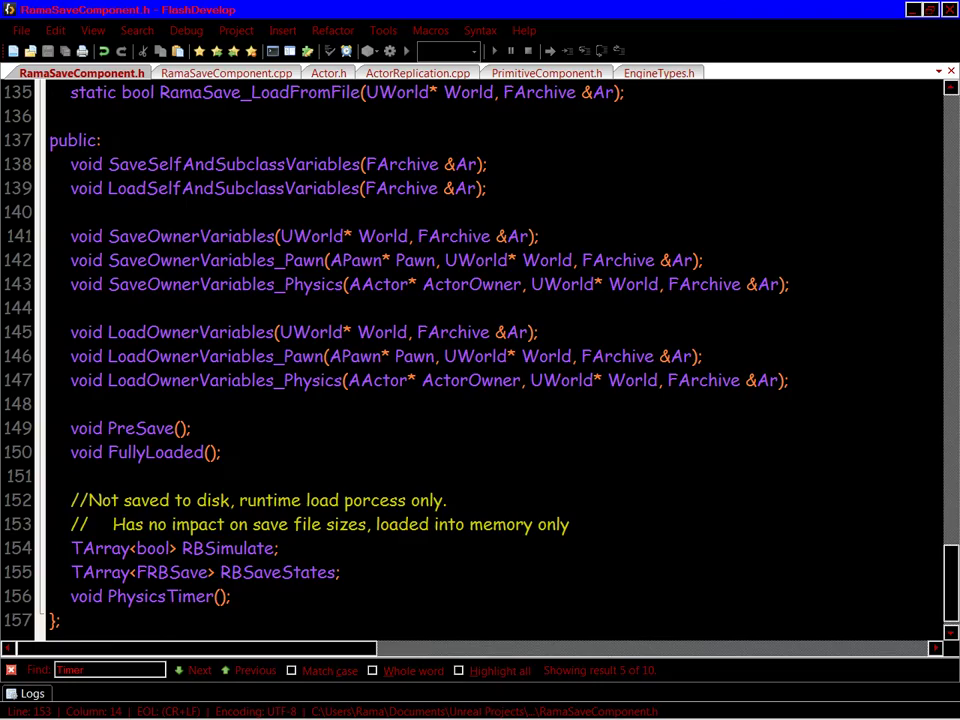
scroll(490, 360, "up", 20)
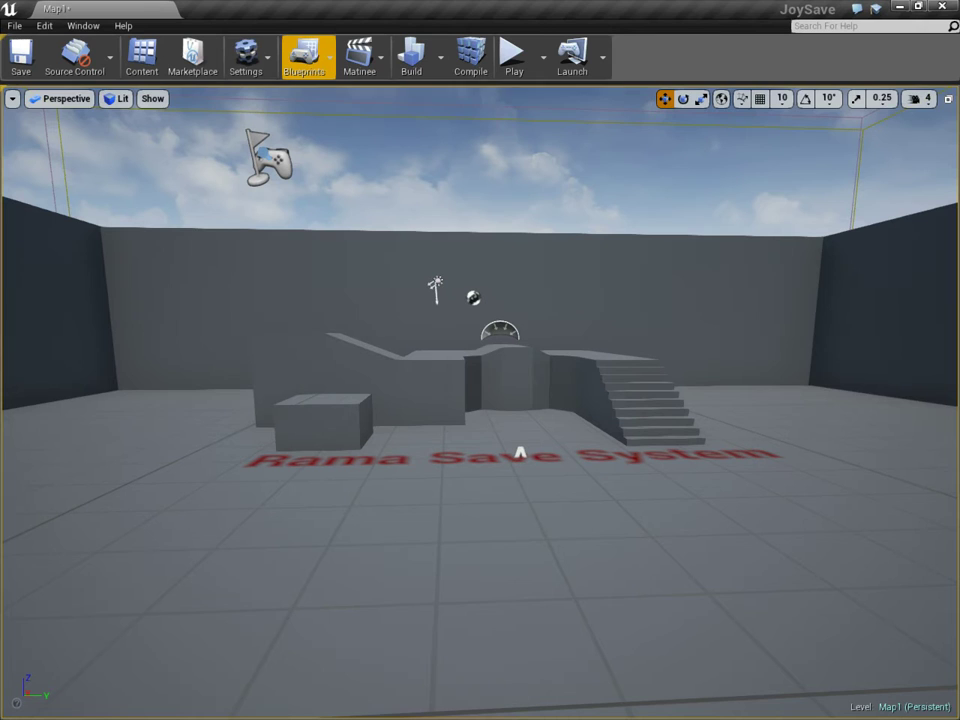
- Switch back to the Unreal Editor, start playing the level and spawn a row of six red cubes
left_click(513, 62)
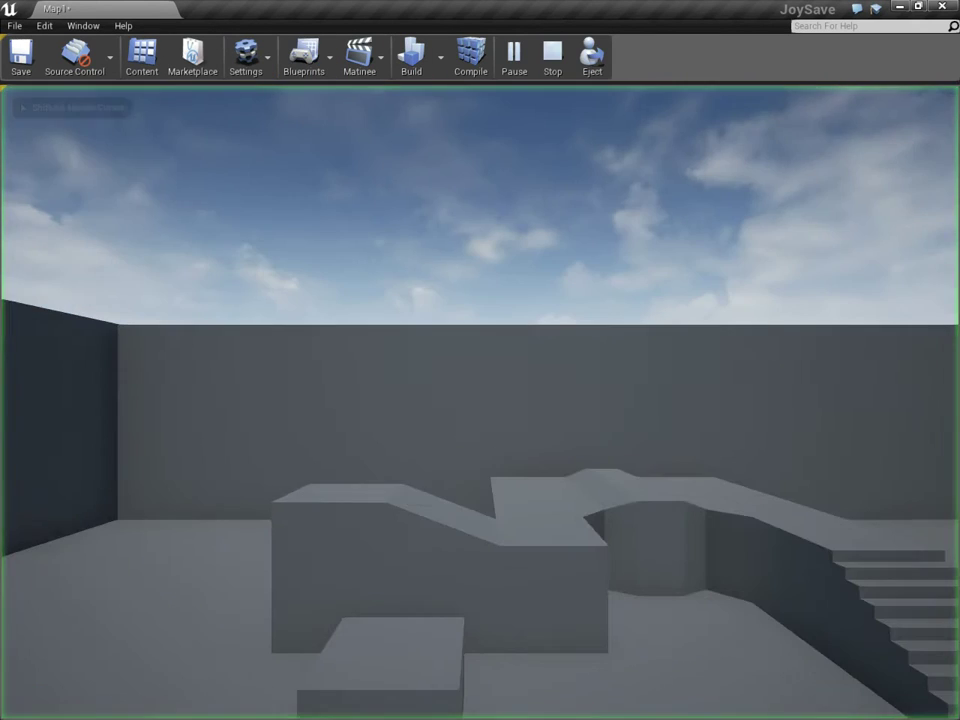
key("f")
key("f")
key("f")
key("f")
key("f")
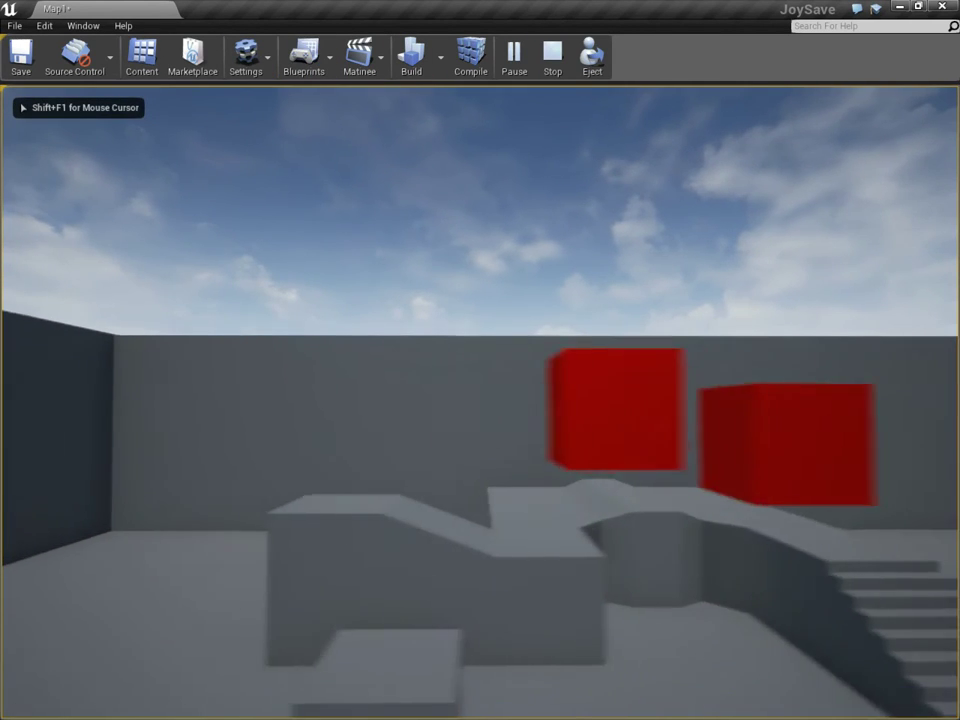
- Save the game while the cubes are falling, move the character back, and load the saved state twice
key("F5")
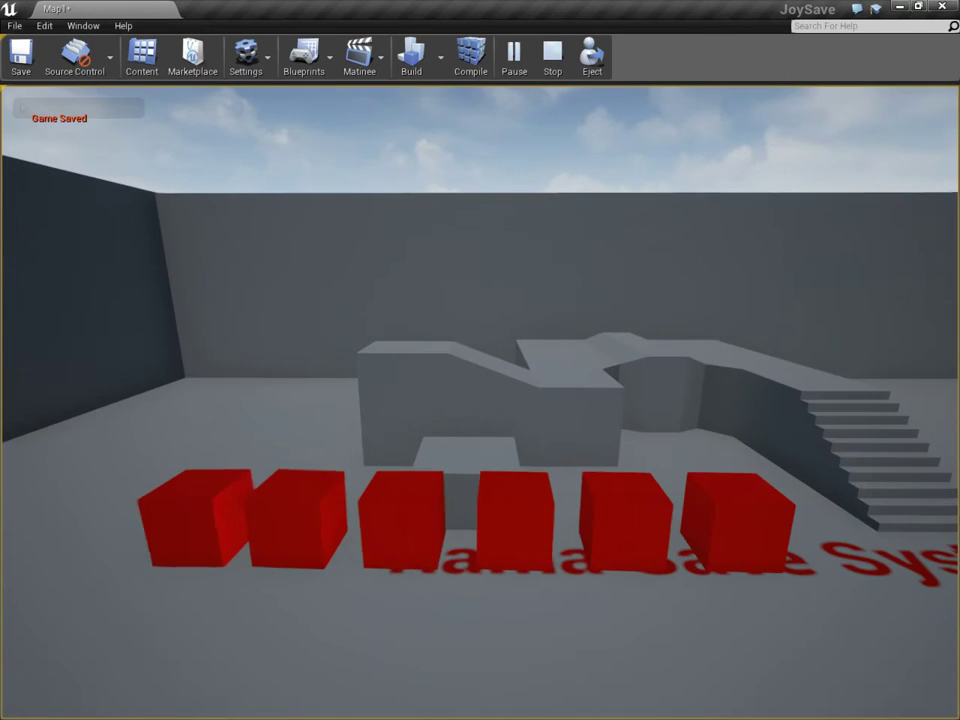
key("s")
key("s")
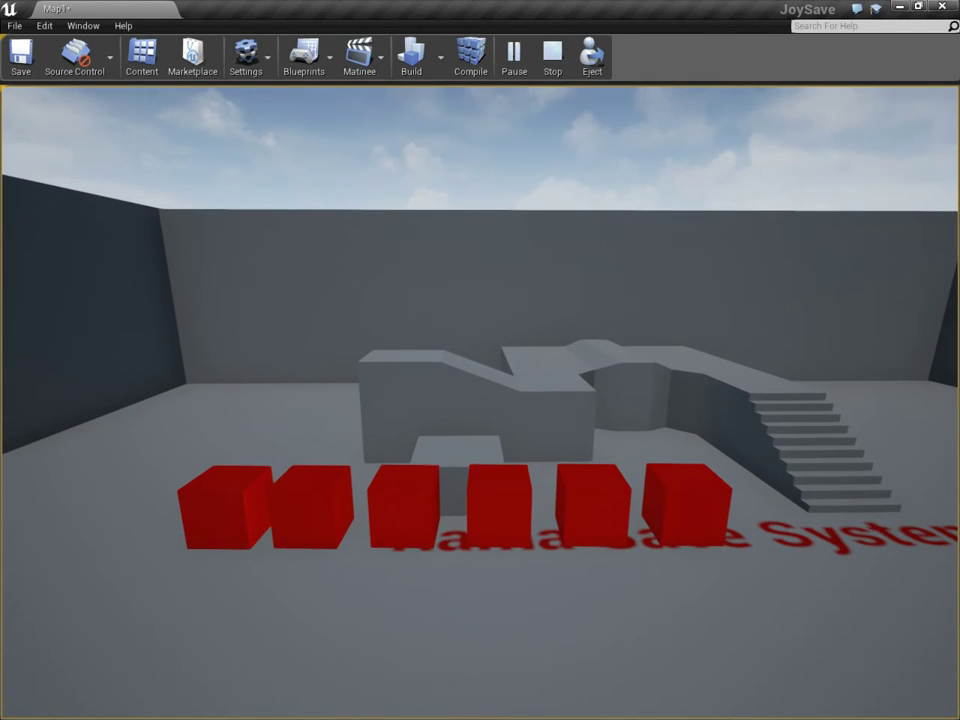
key("F9")
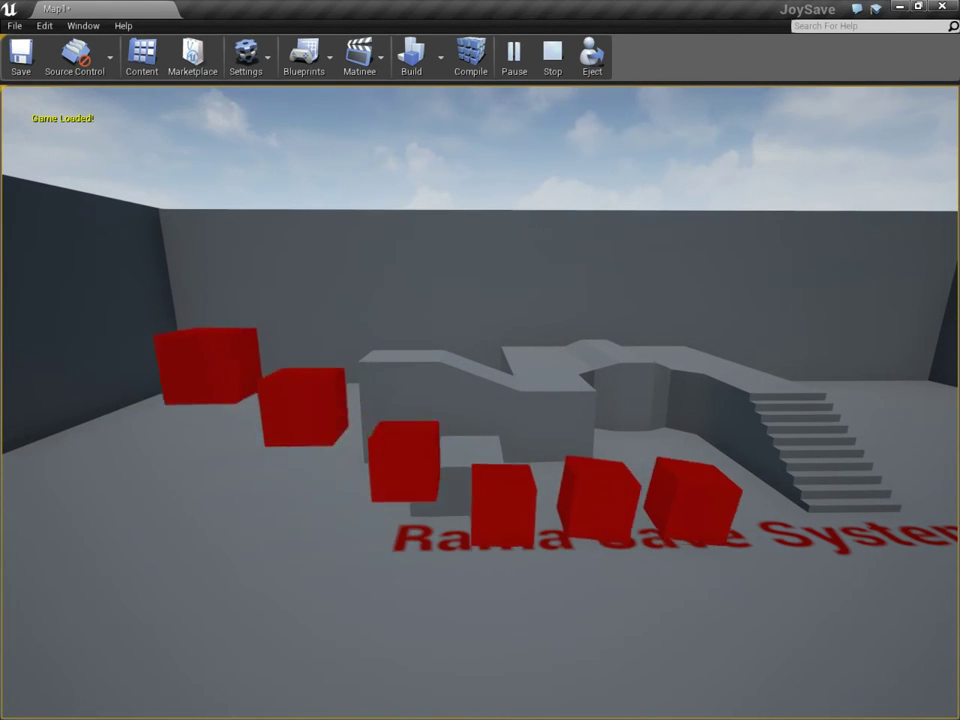
key("F9")
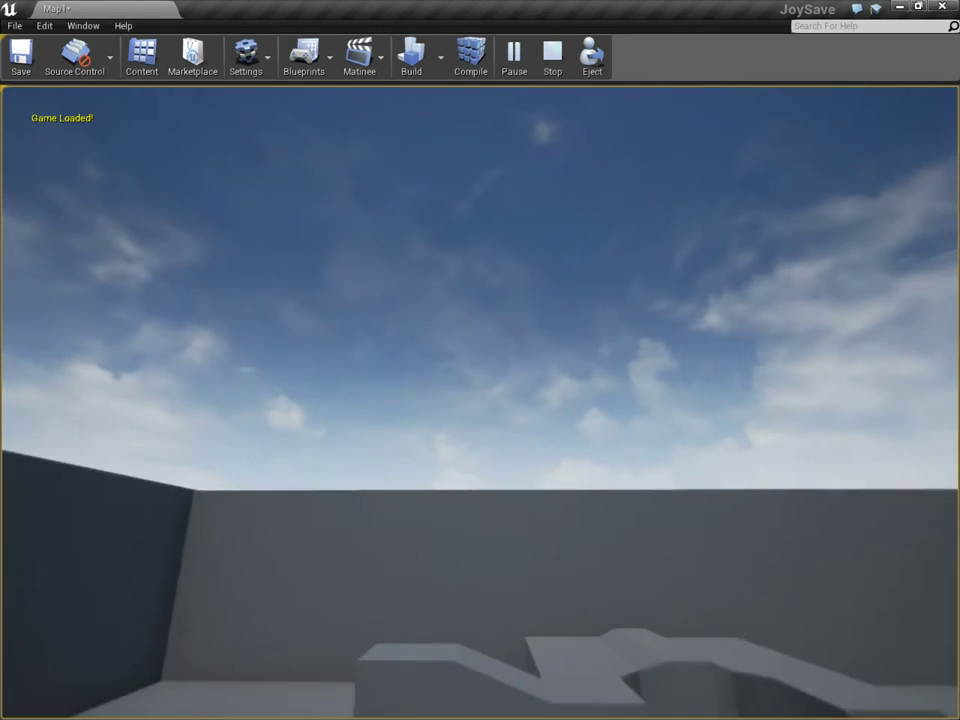
- Reposition the character above the cubes, load the saved game and save it again with cubes in motion
key("w")
key("s")
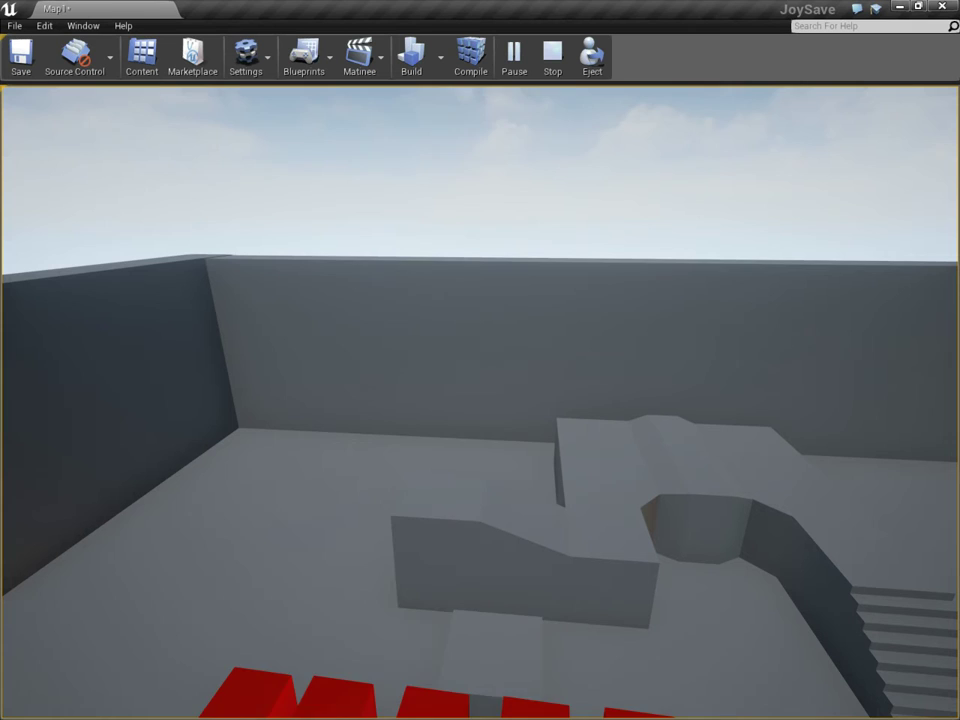
key("F9")
key("F5")
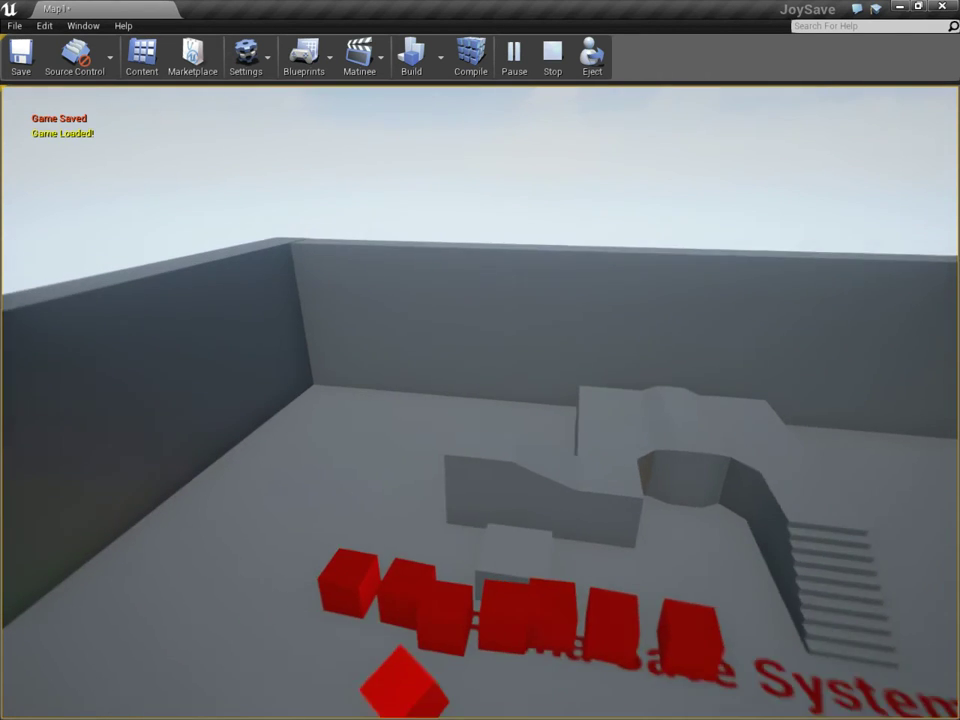
- Load the saved game twice and move the character forward to the cubes near the floor text
key("F9")
key("F9")
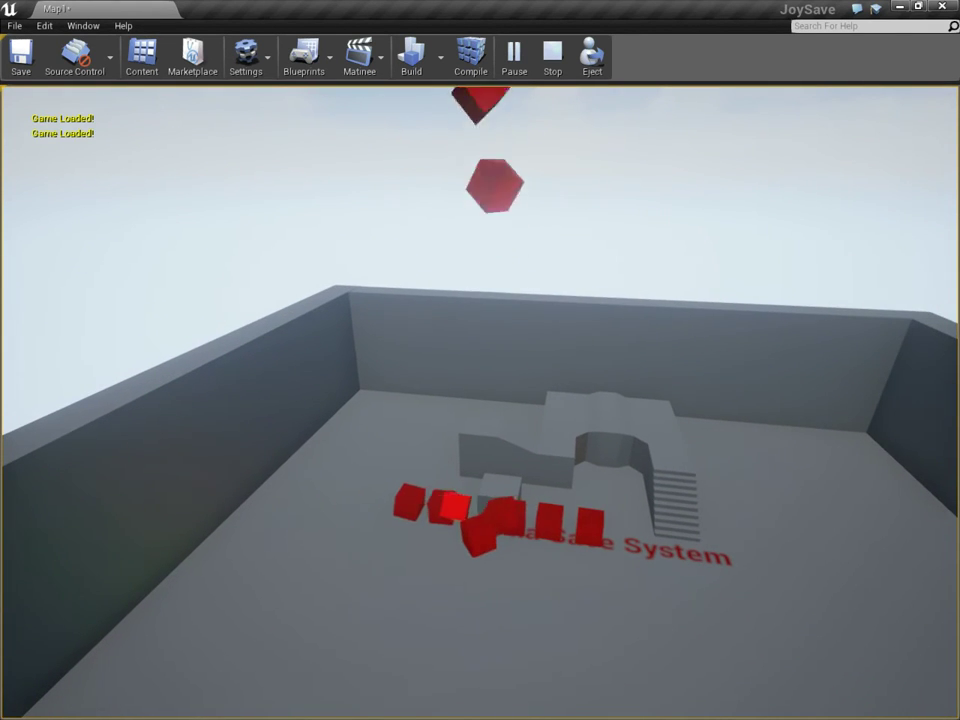
key("w")
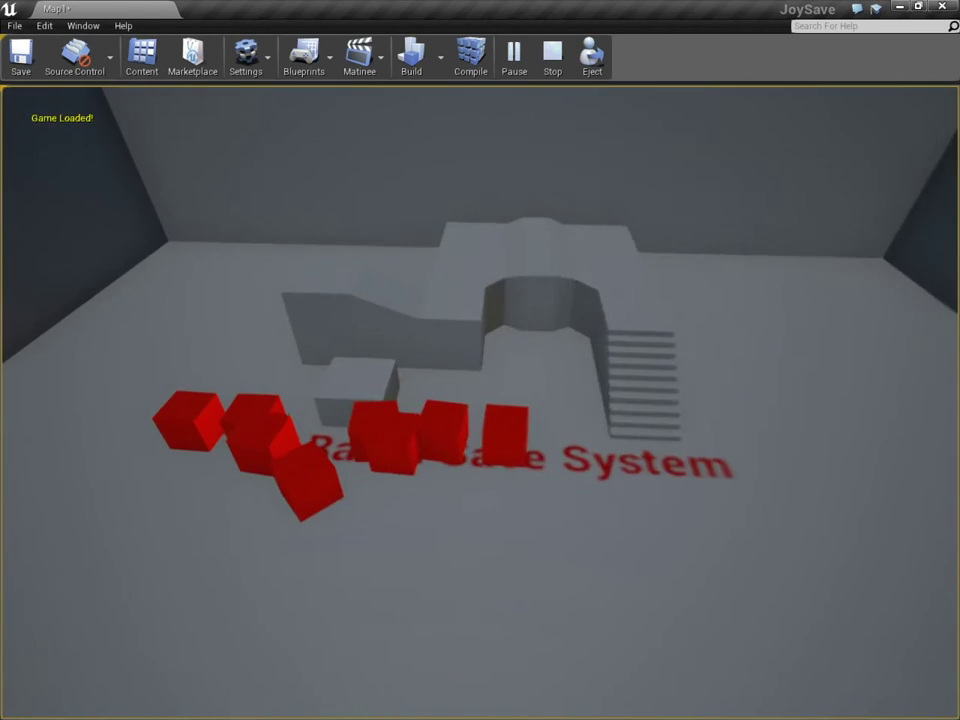
key("w")
- Spawn more red cubes in front of the character to build a tall stack
key("e")
key("e")
key("e")
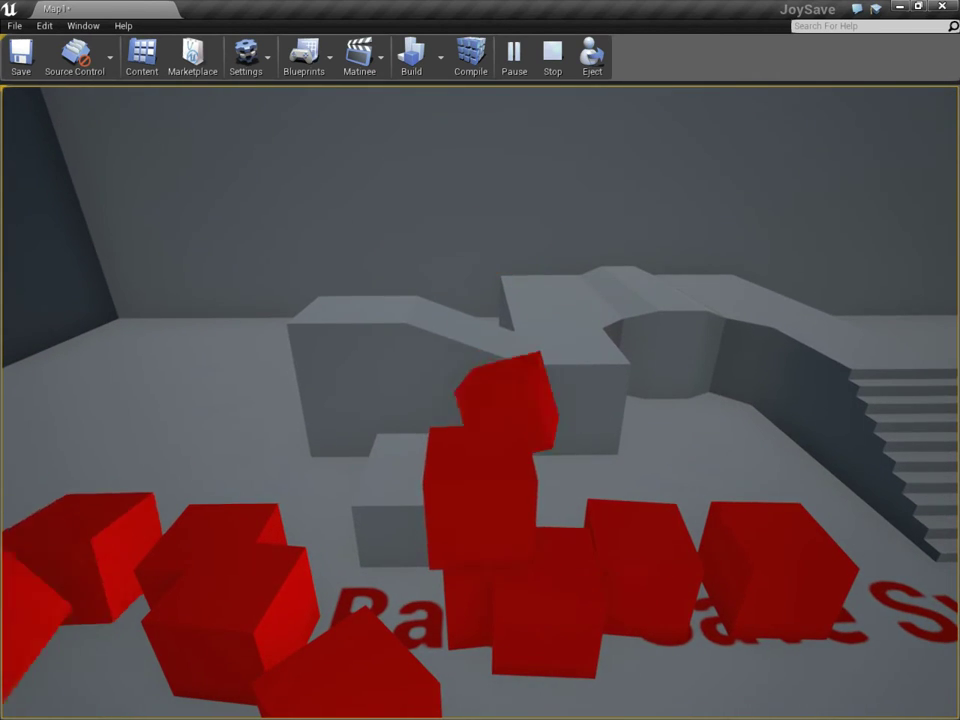
key("e")
key("e")
key("e")
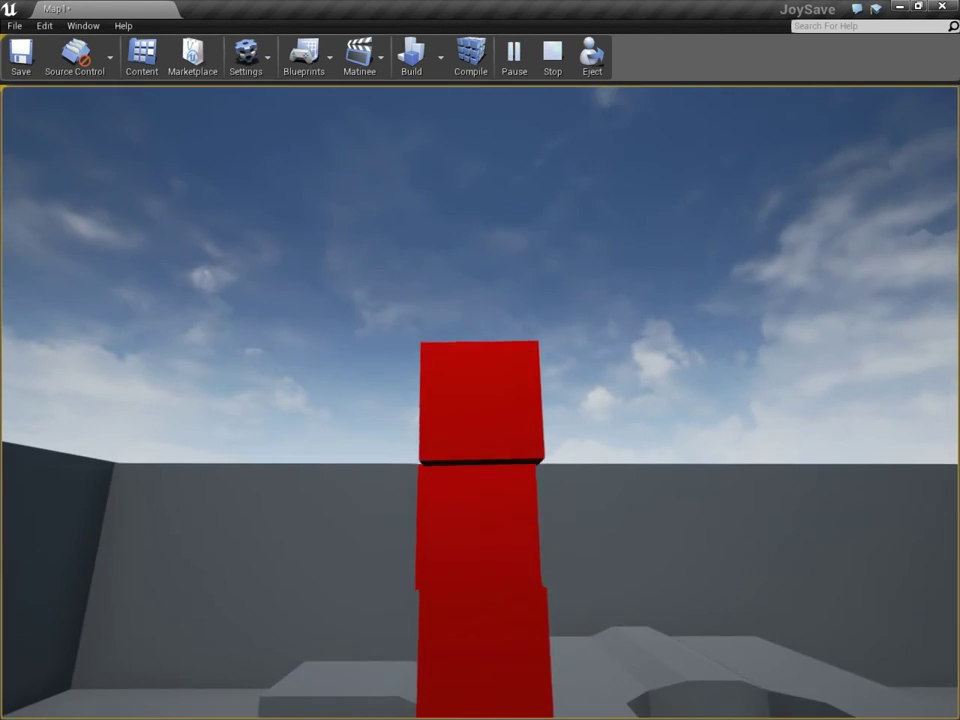
key("e")
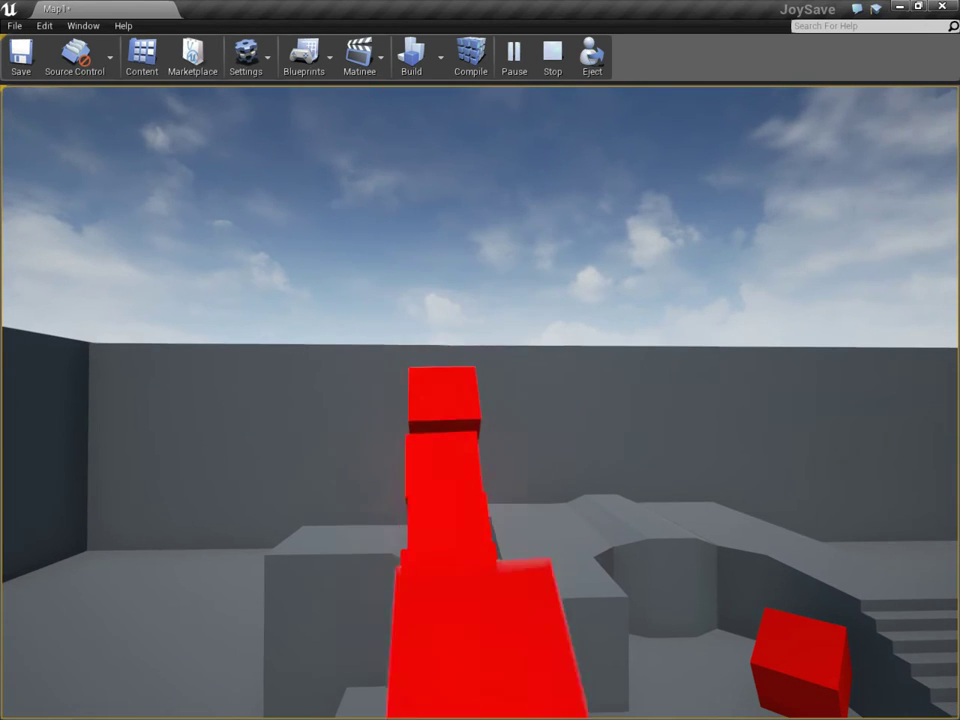
- Topple the cube tower and save the game while the cubes are flying apart
left_click(480, 400)
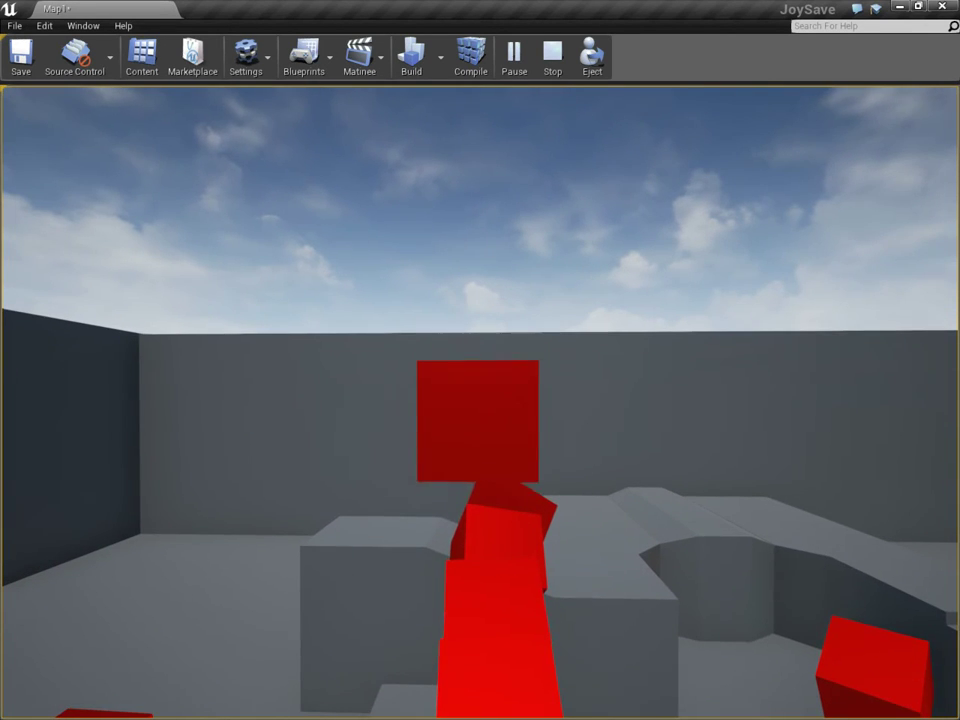
left_click(480, 402)
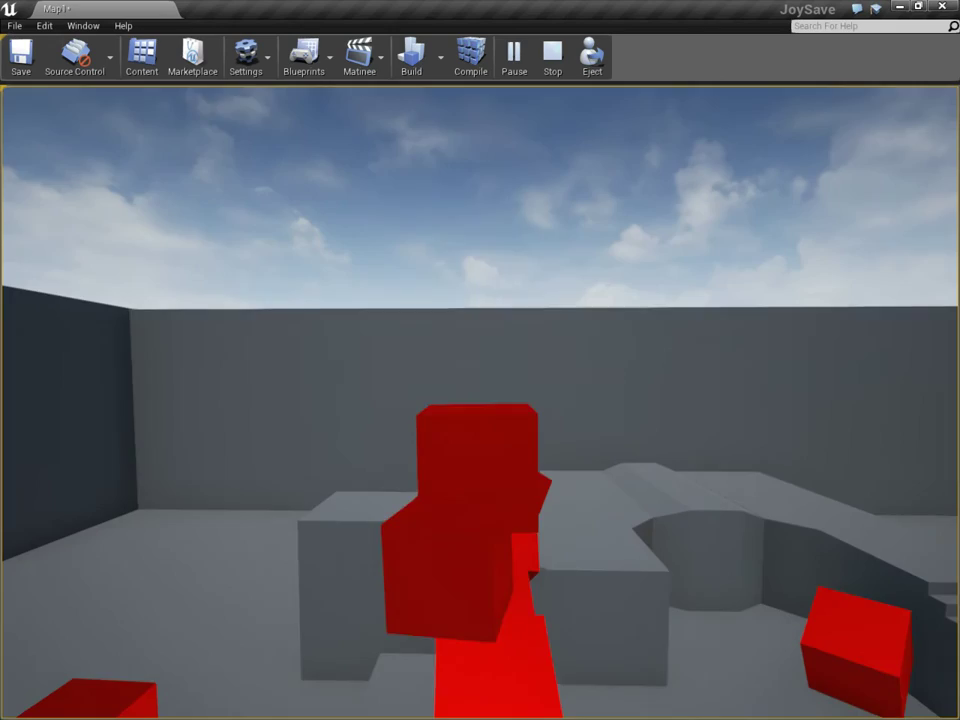
left_click(480, 402)
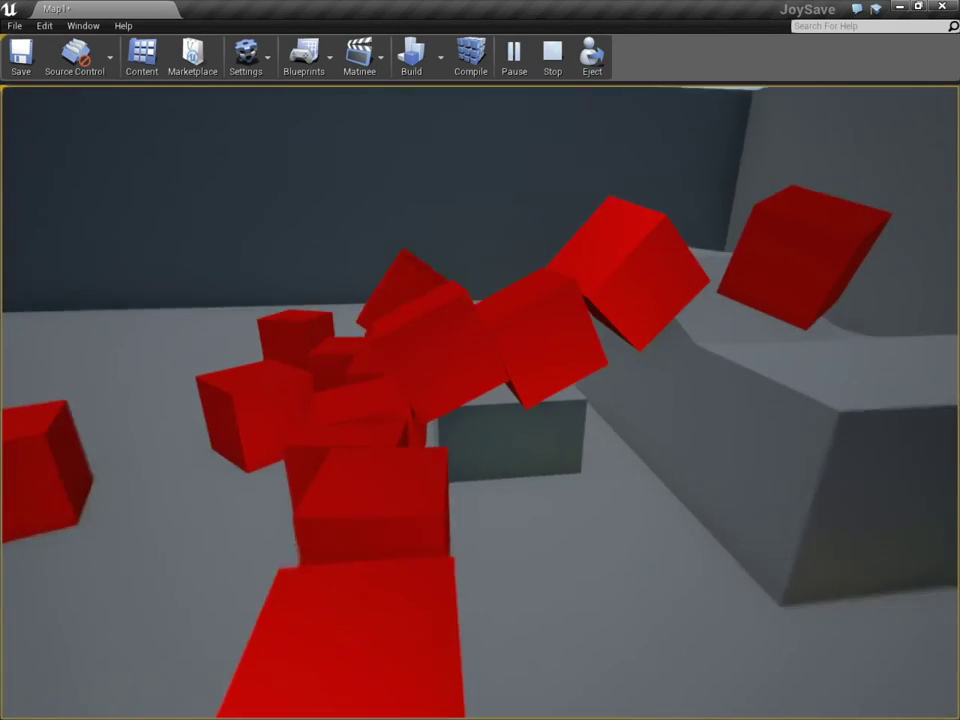
left_click(480, 402)
key("F5")
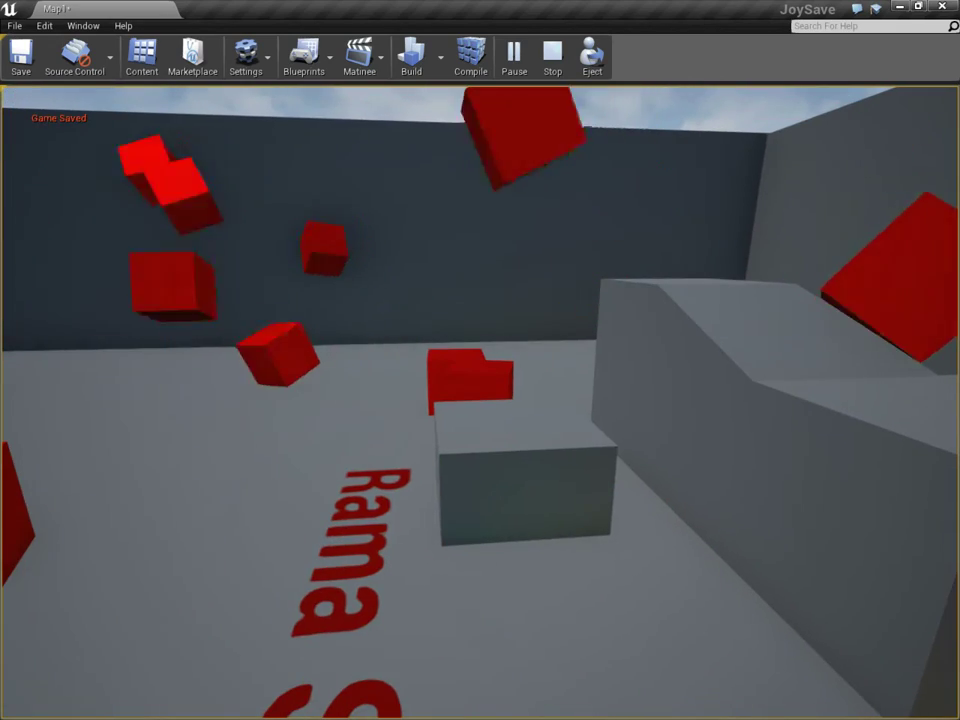
- Move the character back and repeatedly load the saved game to replay the scattering cubes
key("s")
key("l")
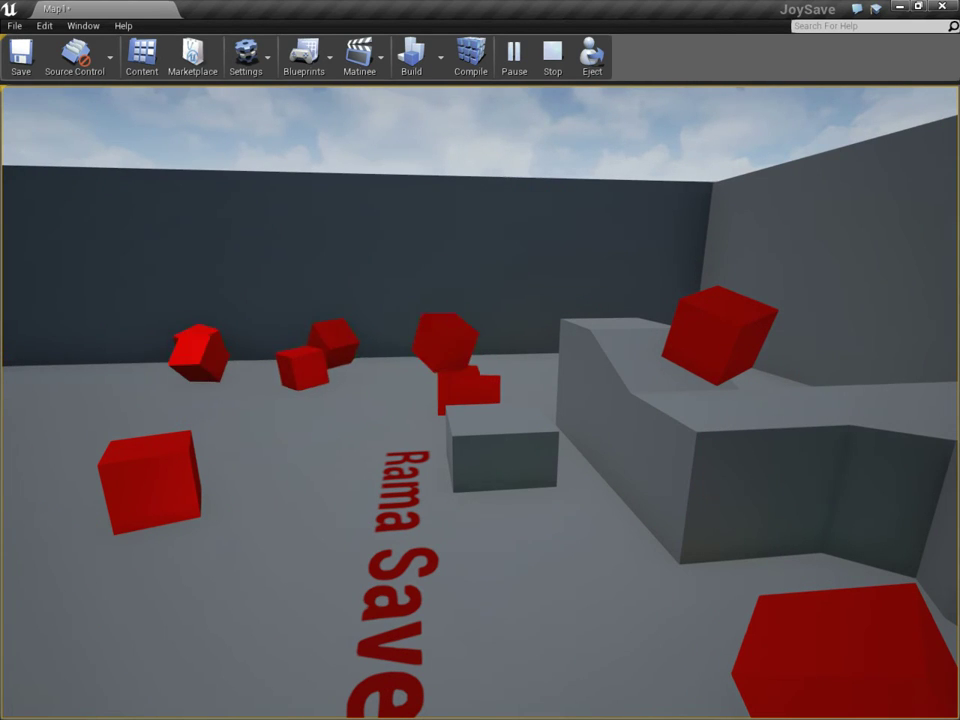
key("l")
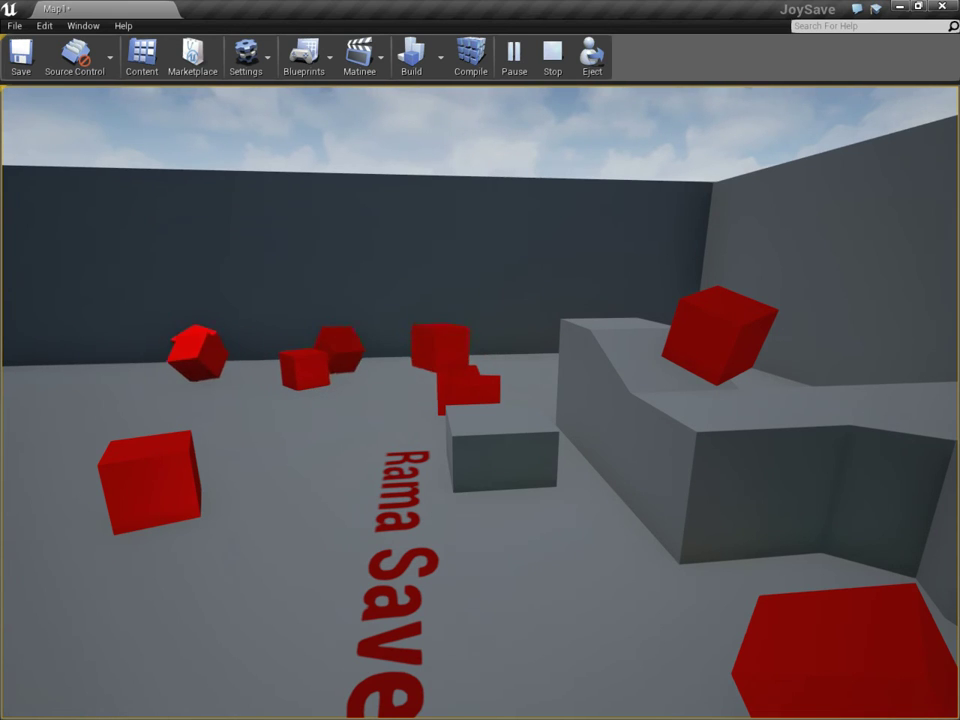
key("l")
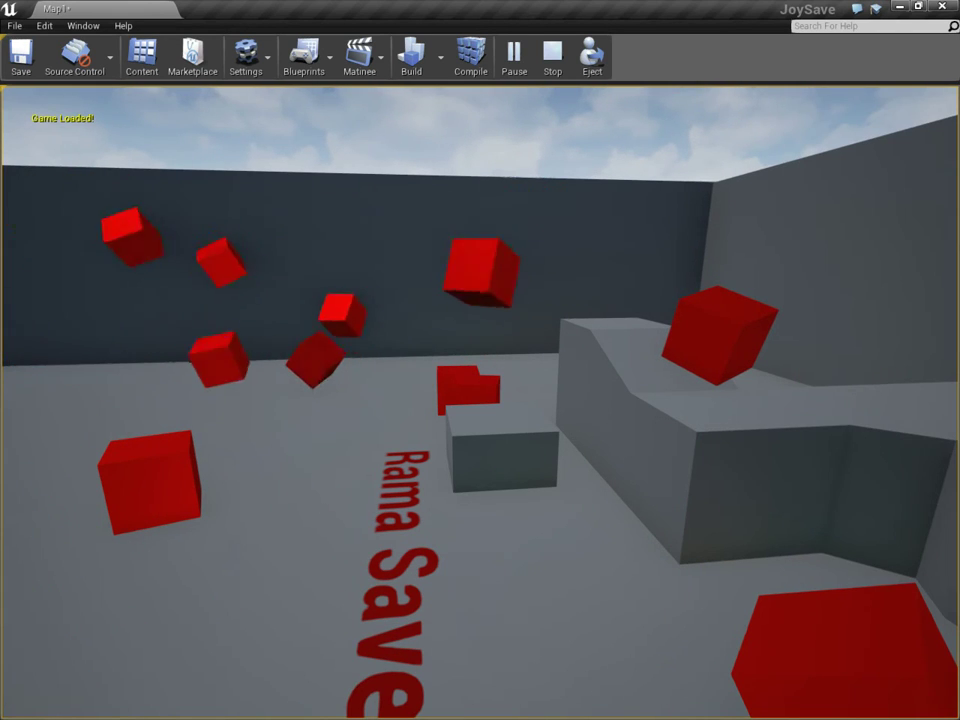
key("l")
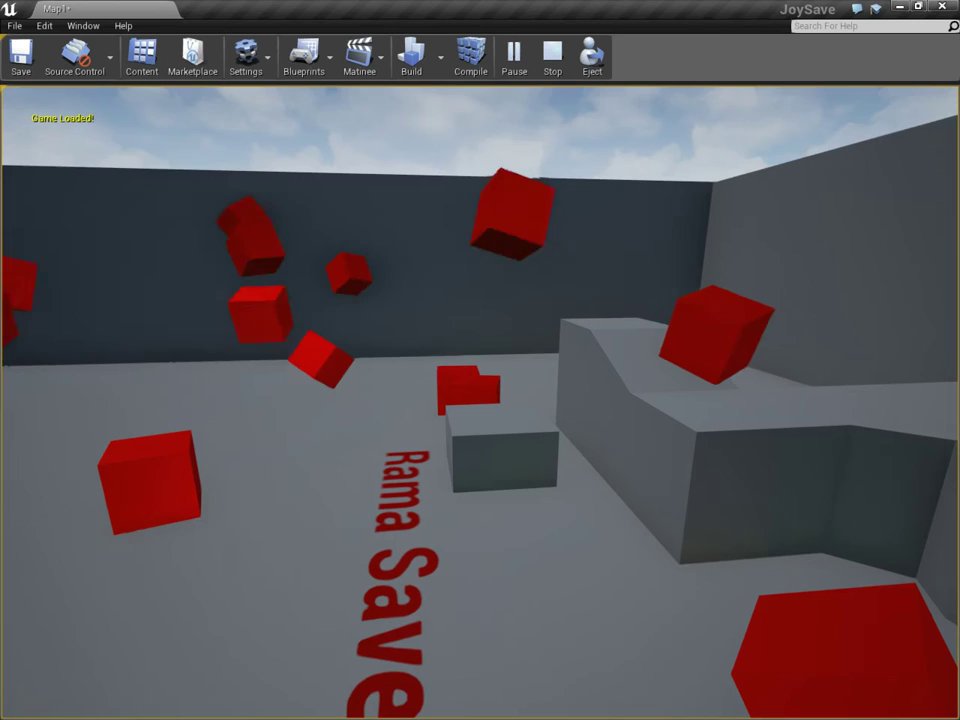
key("l")
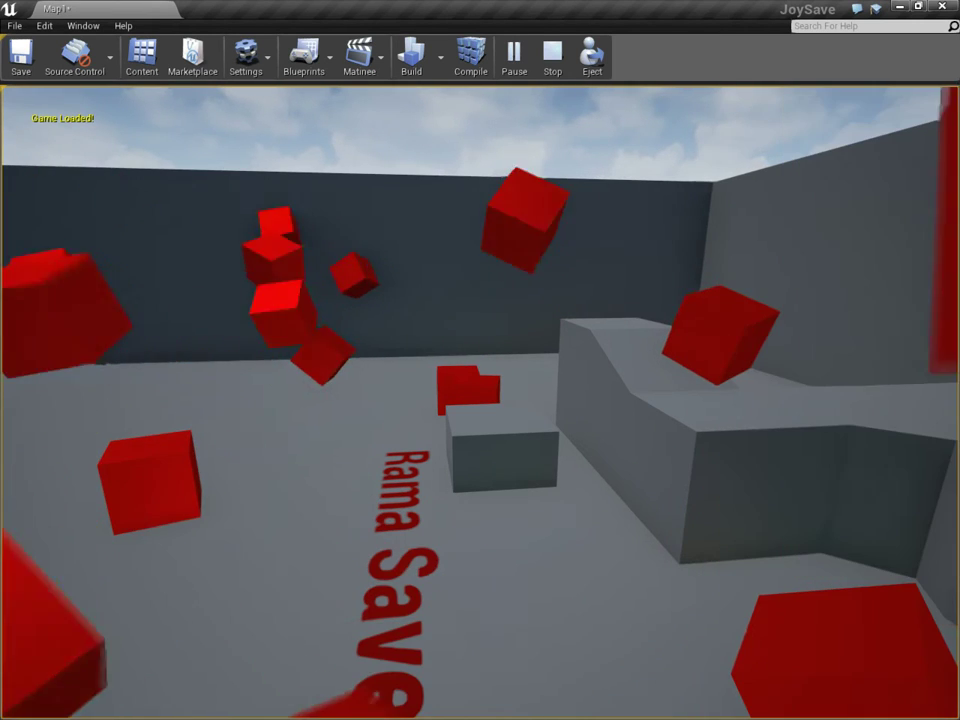
key("l")
- End the play session with the console command exit, play the level again and load the saved game
key("grave")
key("grave")
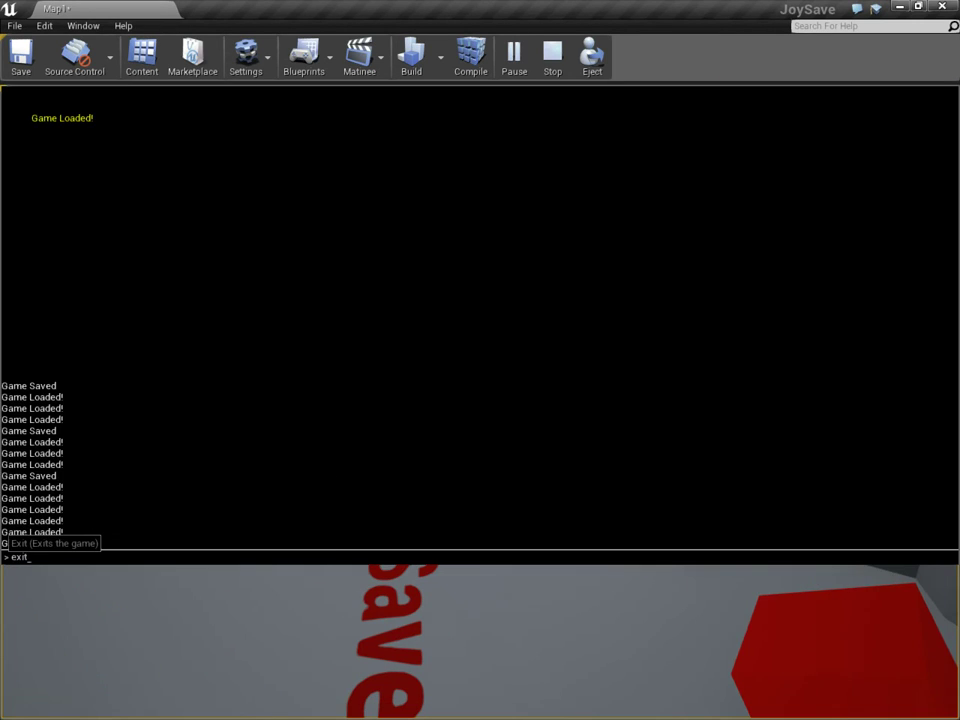
type("exit")
key("Return")
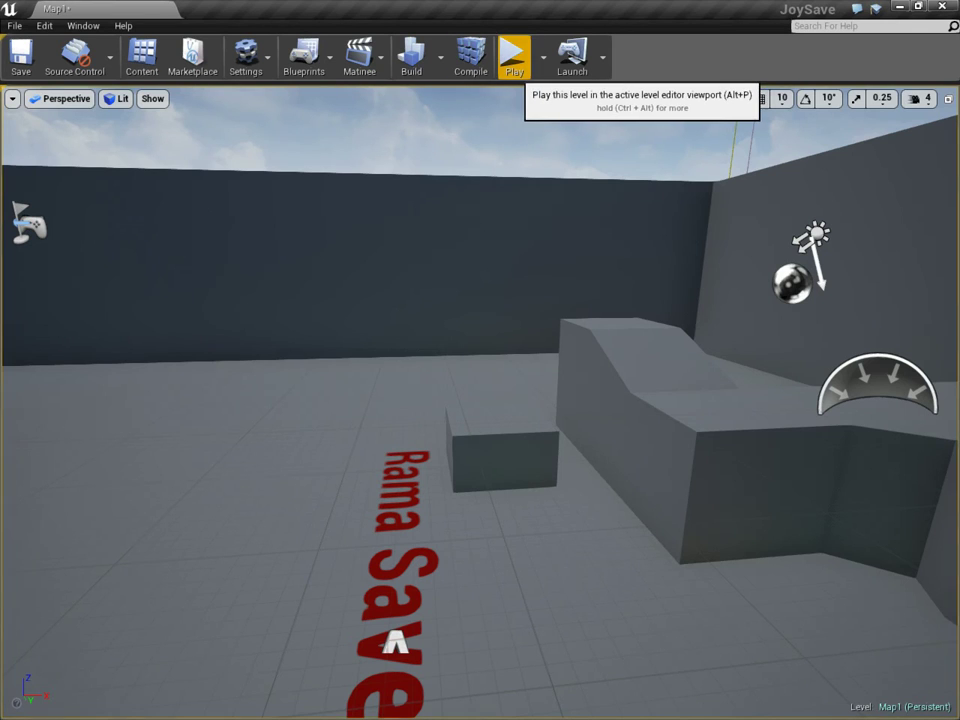
left_click(514, 60)
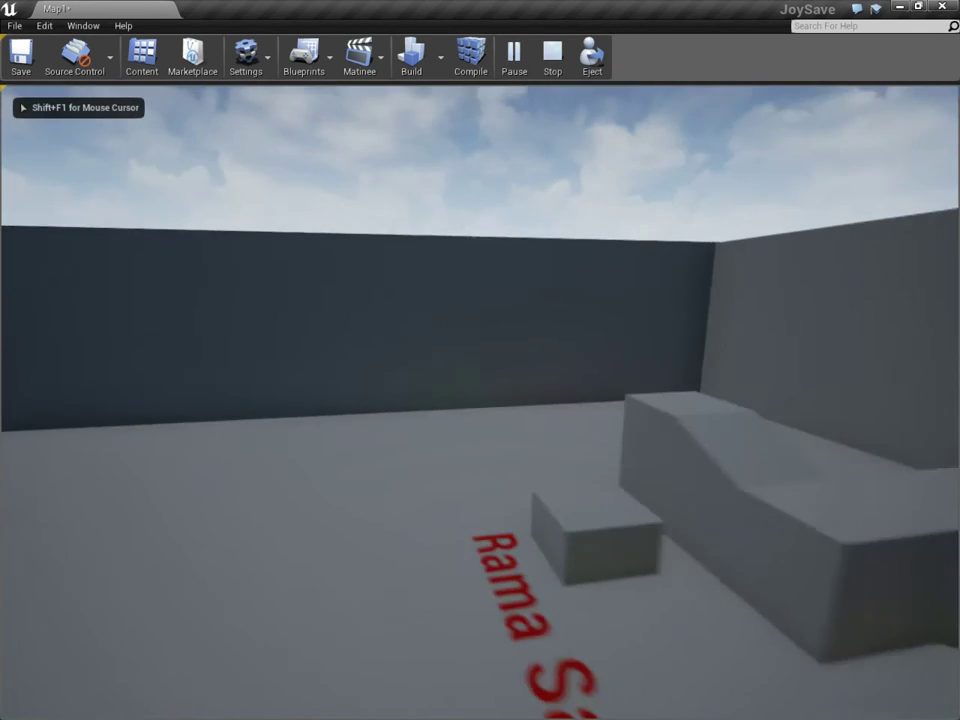
key("l")
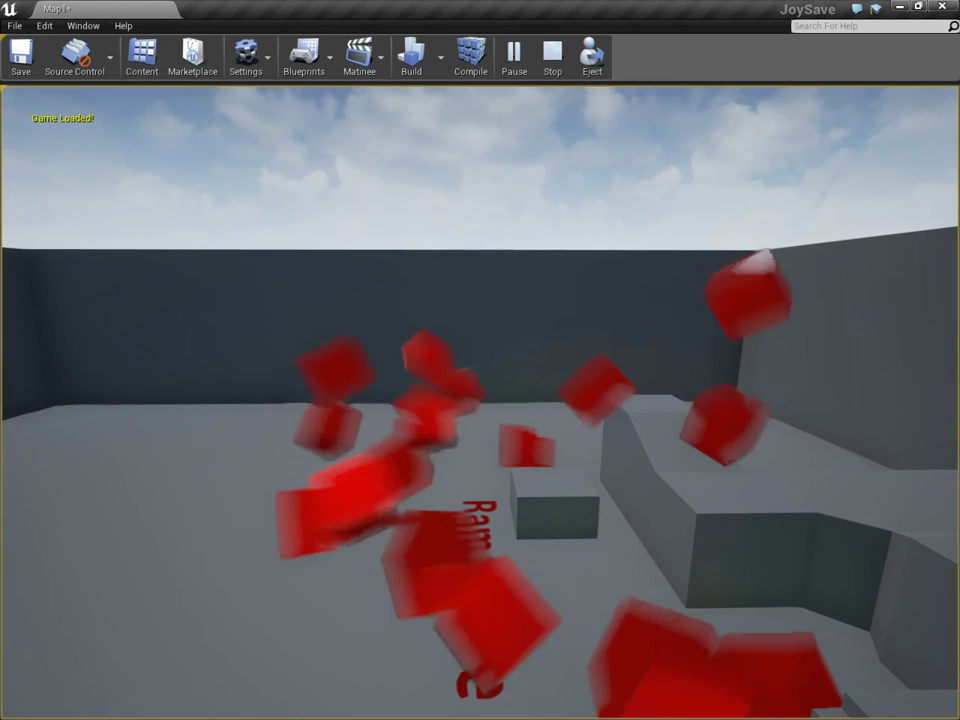
- Stop the restarted play session with the console command exit
key("grave")
key("grave")
type("exit")
key("Return")
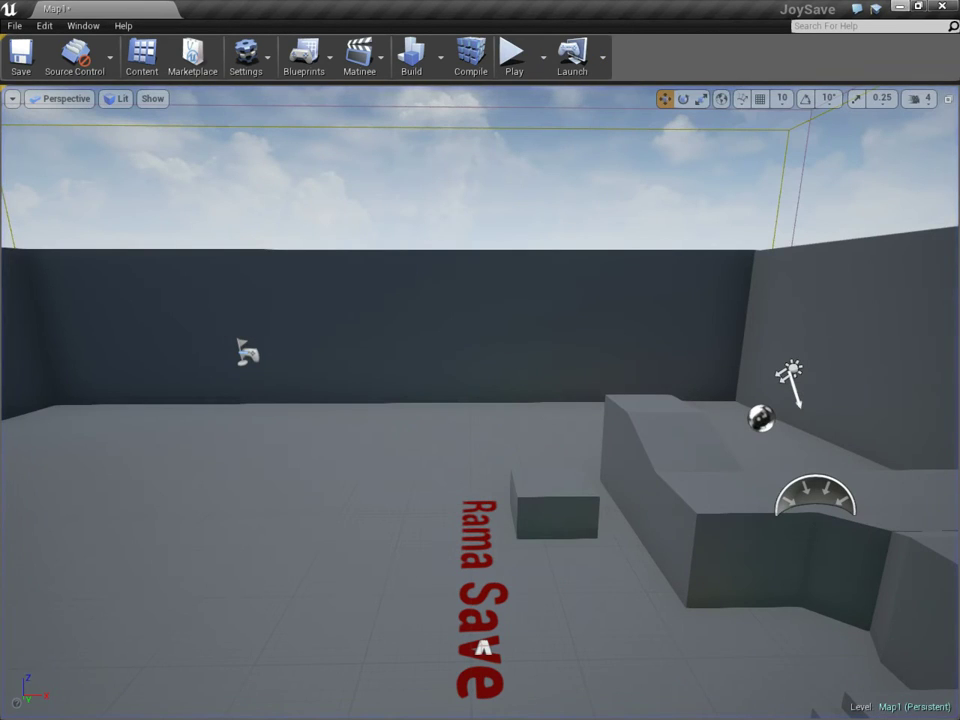
- Switch to Windows Explorer, open the JoySaveTest folder on Local Disk (C:) and select the Test.joy save file
key("ctrl+o")
key("Return")
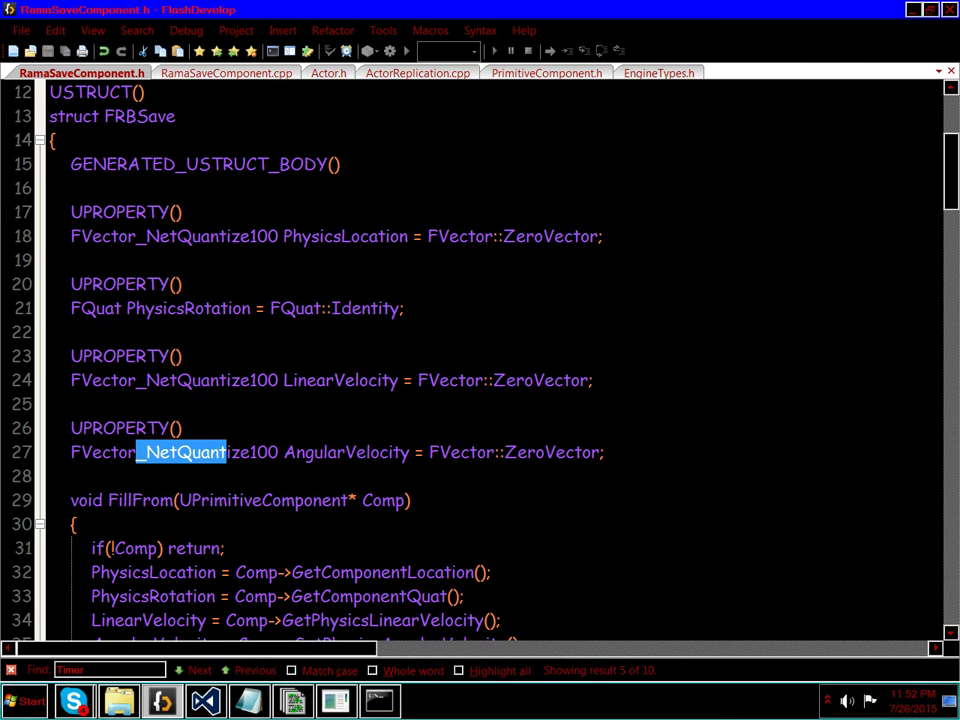
left_click(119, 702)
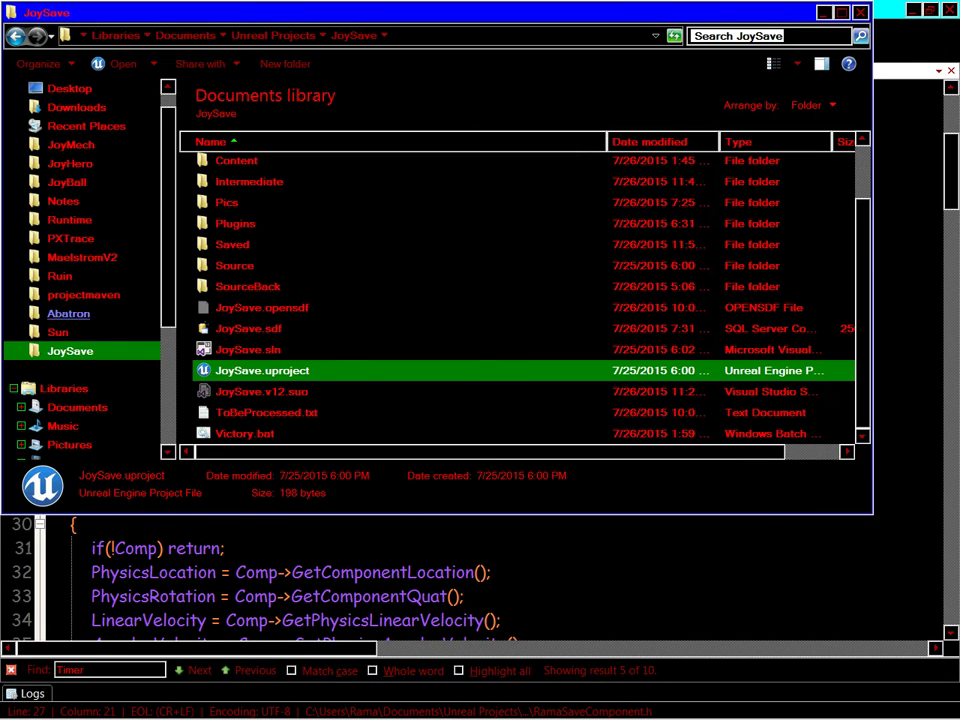
scroll(68, 314, "down", 3)
left_click(87, 407)
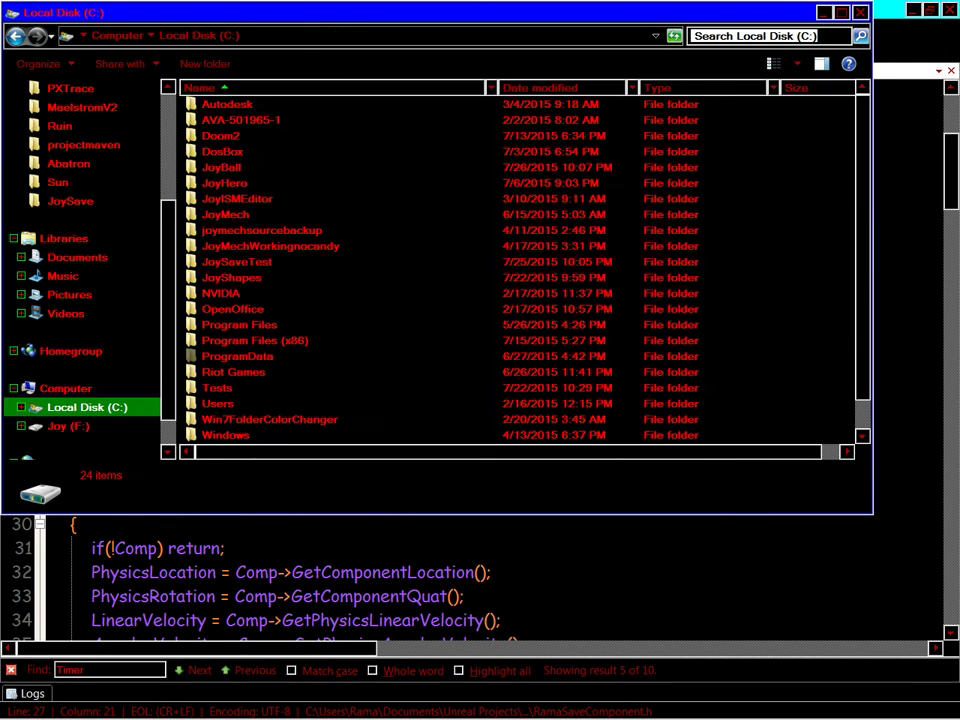
left_click(237, 262)
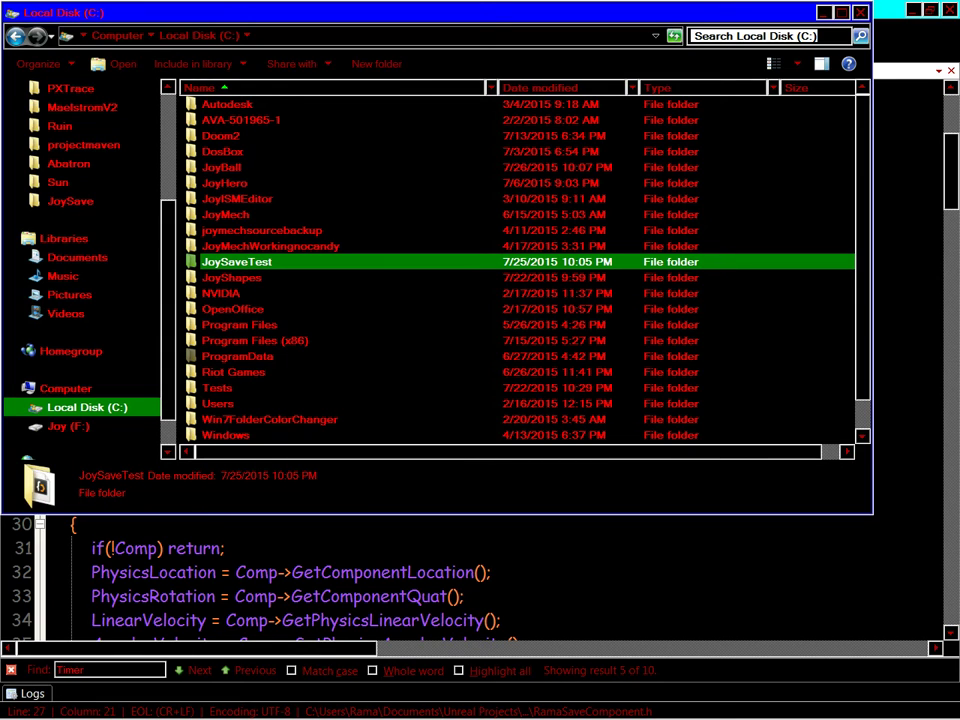
double_click(237, 262)
left_click(224, 105)
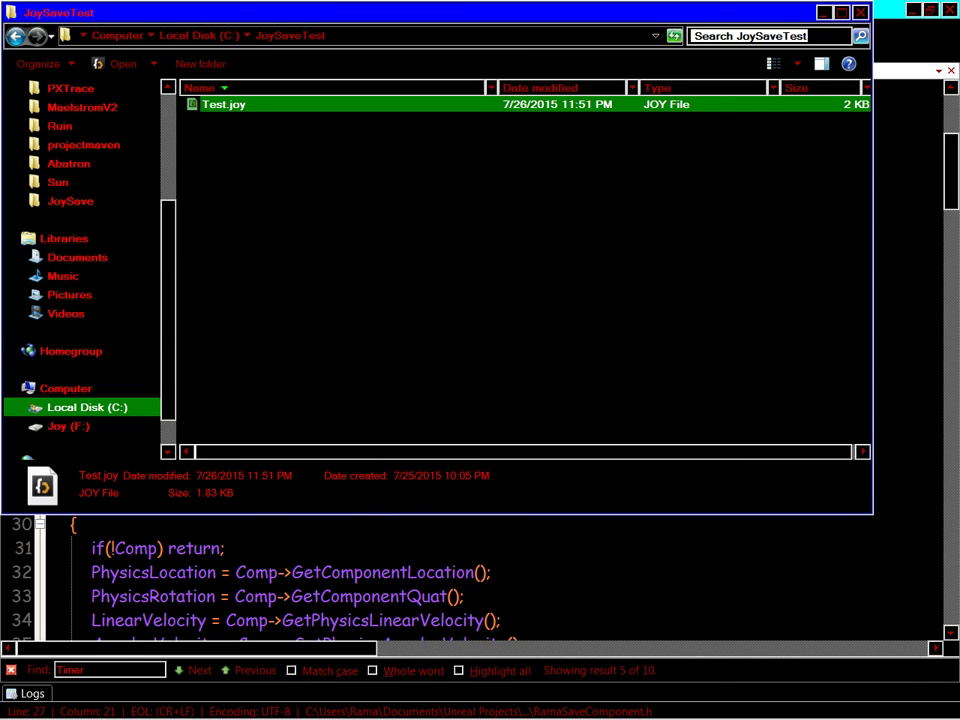
- Return to the JoySave project folder and run Victory.bat to launch the standalone game
scroll(85, 270, "up", 2)
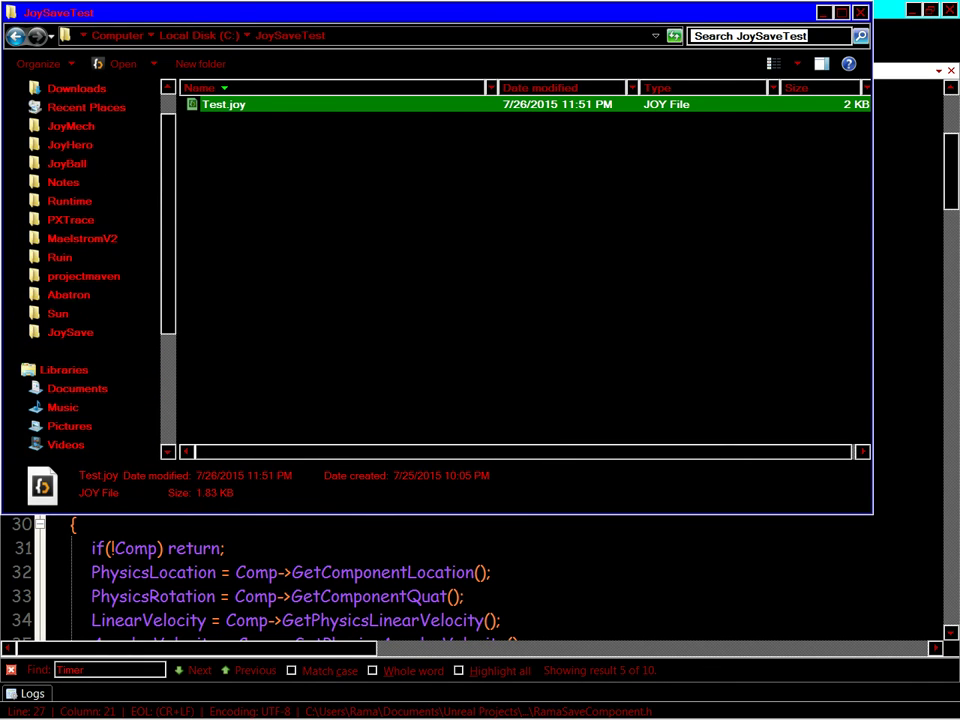
left_click(70, 332)
left_click(250, 399)
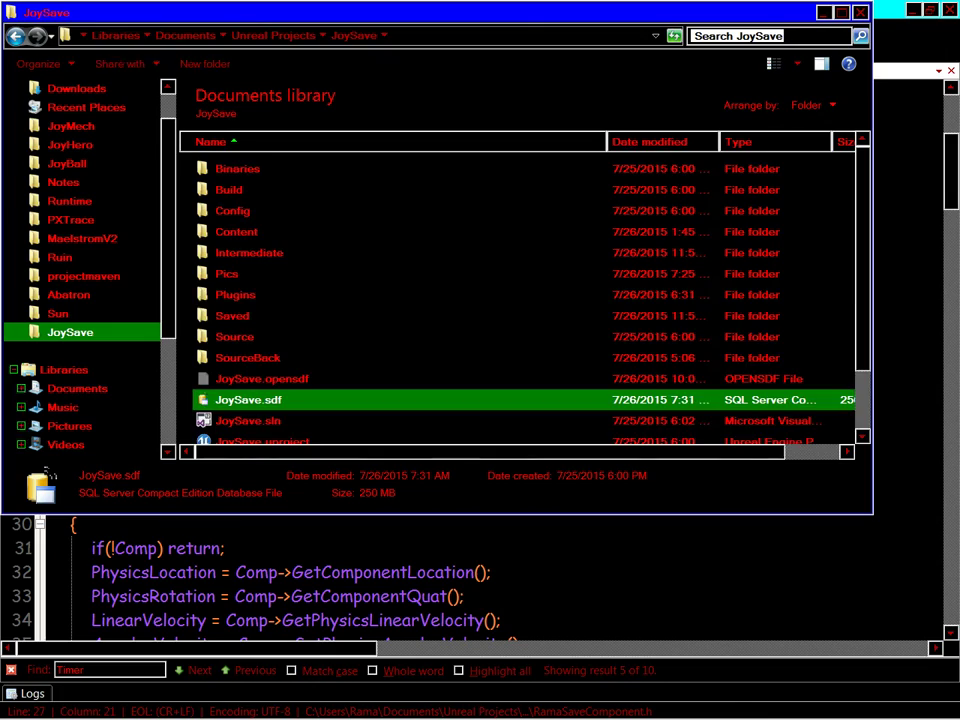
scroll(250, 399, "down", 2)
double_click(245, 433)
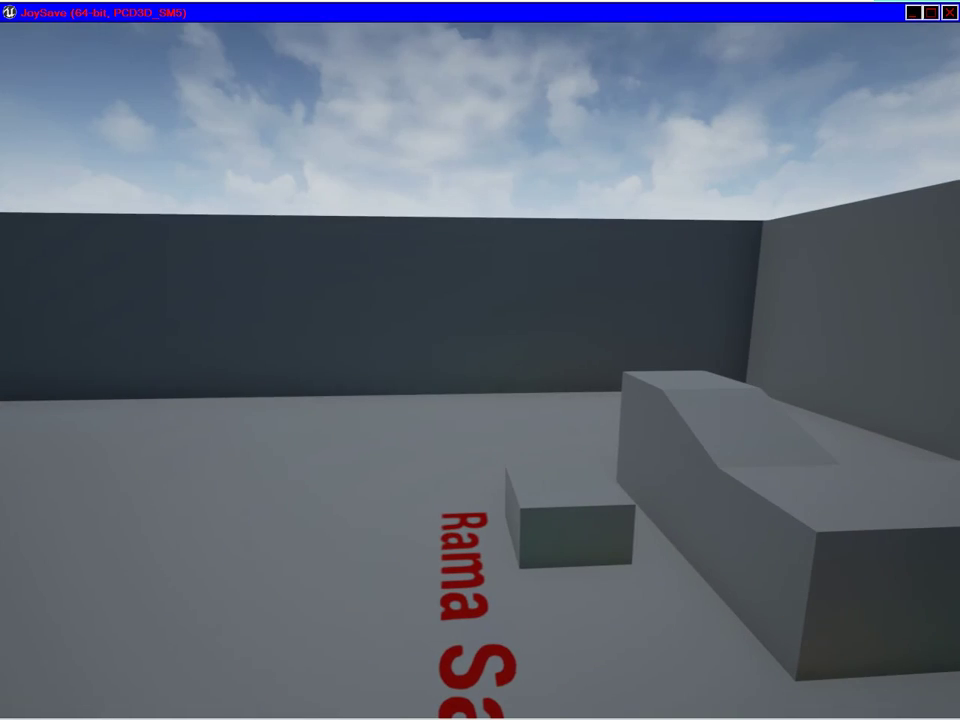
- Load the saved game repeatedly in the standalone game, finishing with a rapid series of loads
key("l")
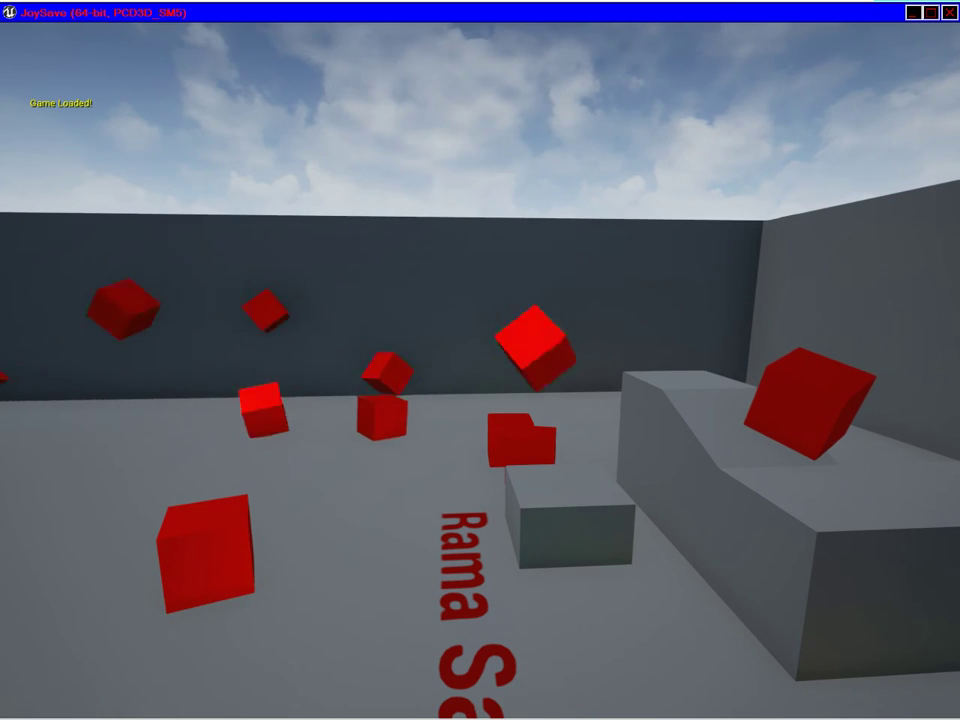
key("l")
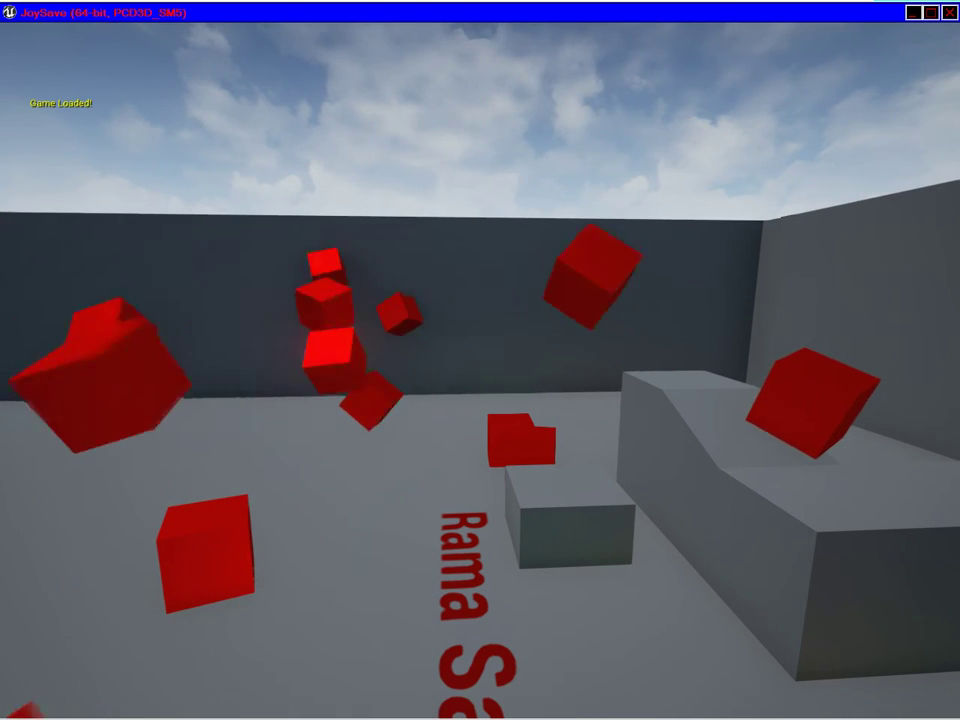
key("l")
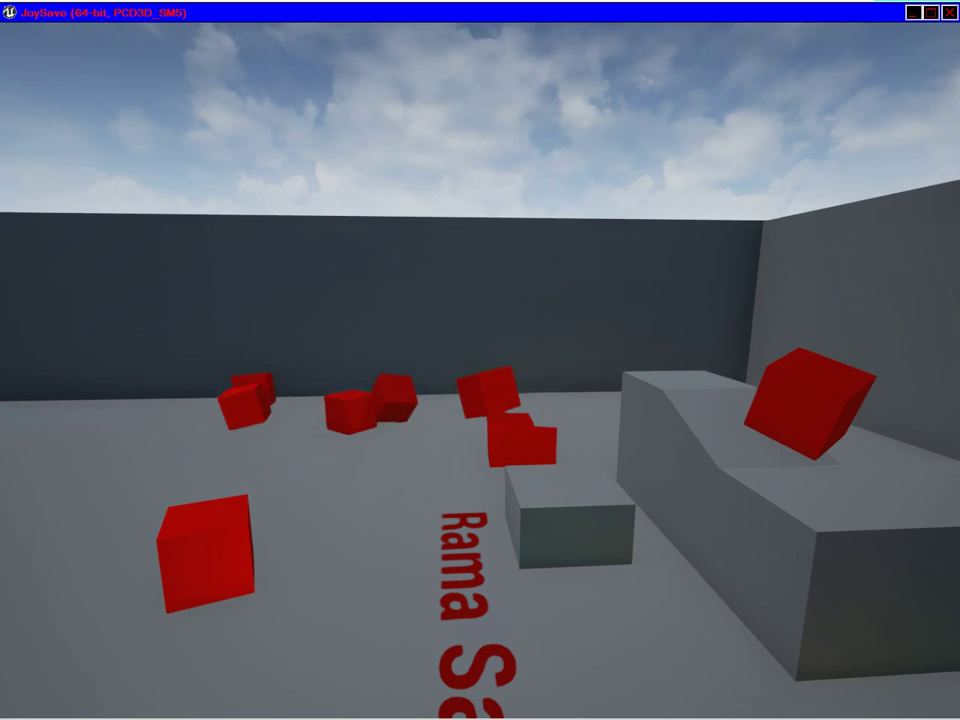
key("l")
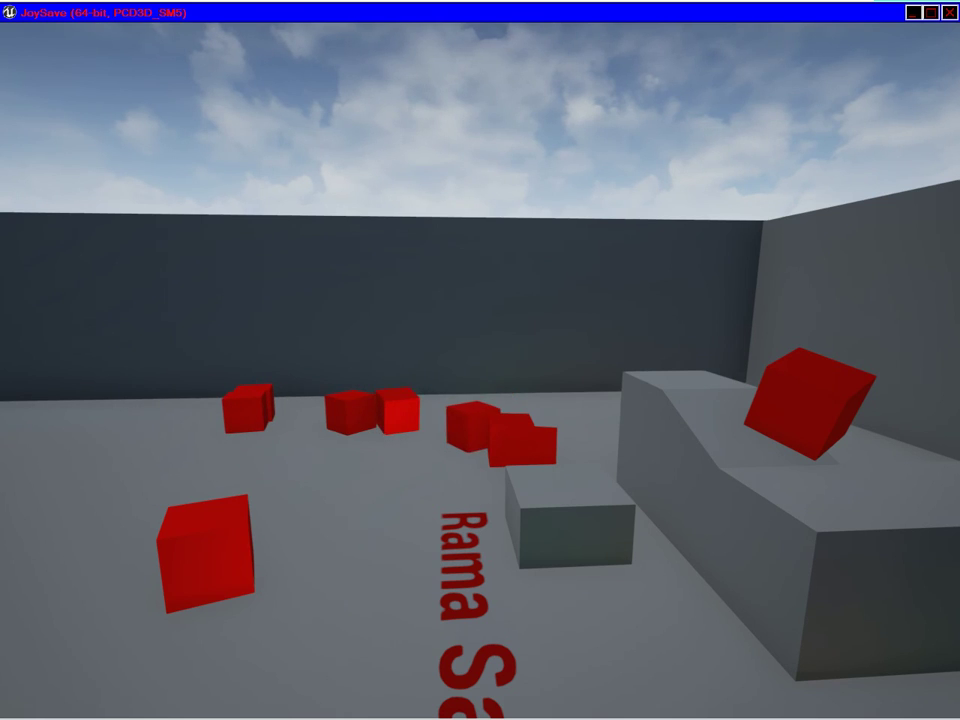
key("l")
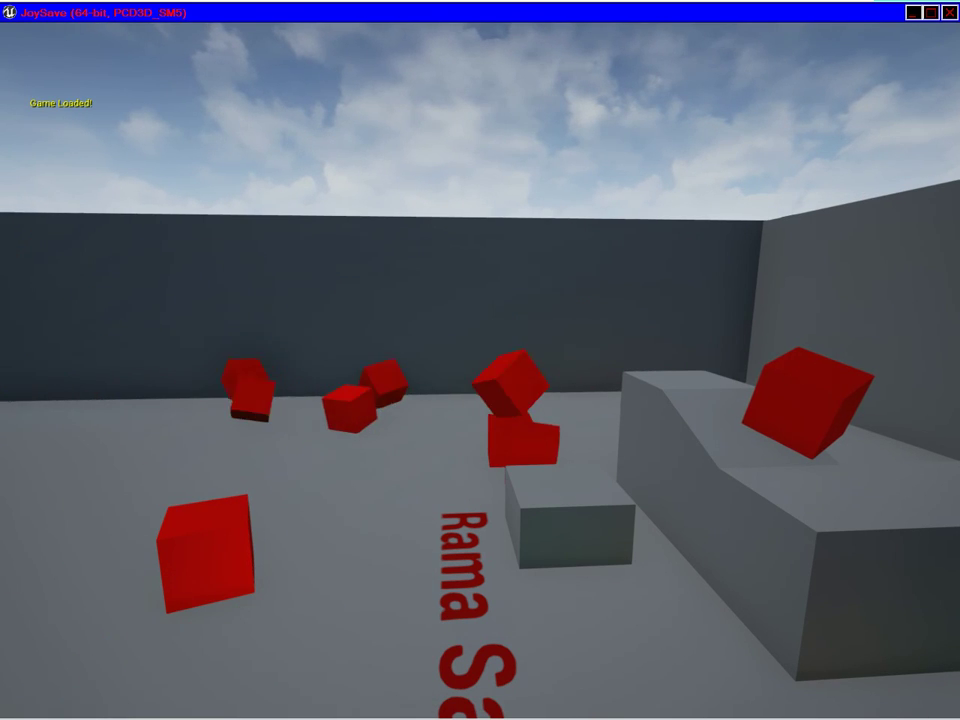
key("l")
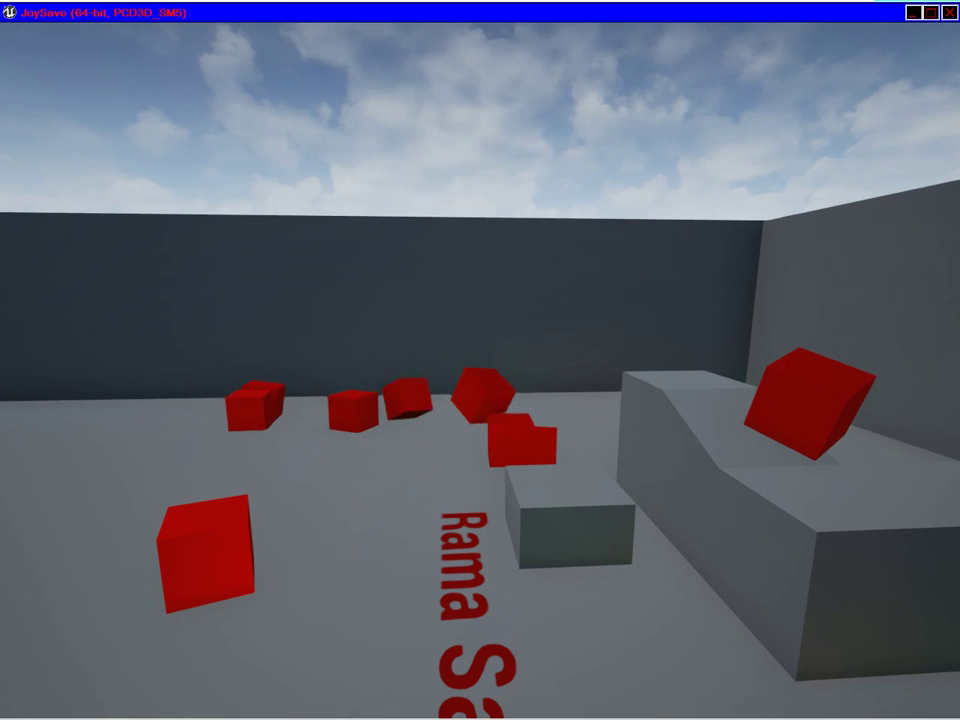
key("l")
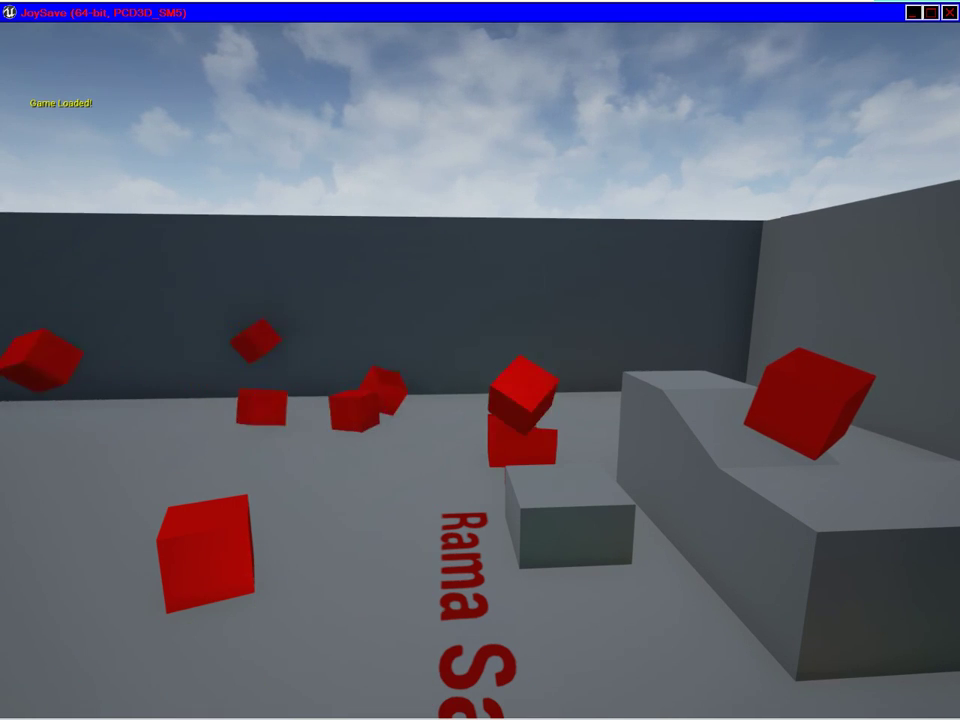
key("l")
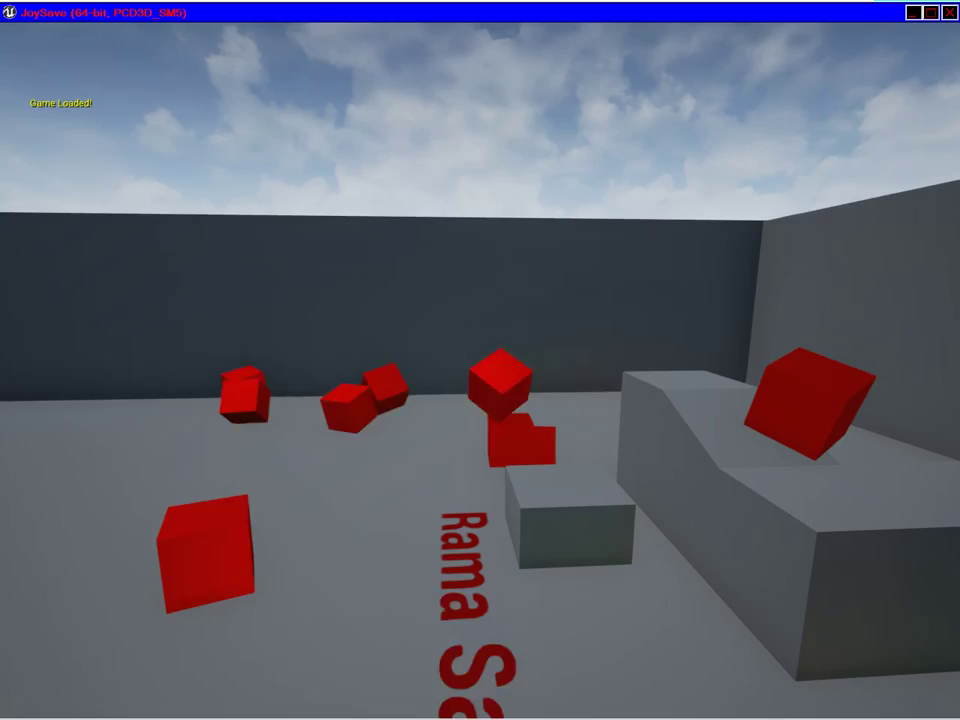
key("l")
key("l")
key("l")
key("l")
key("l")
key("l")
key("l")
key("l")
key("l")
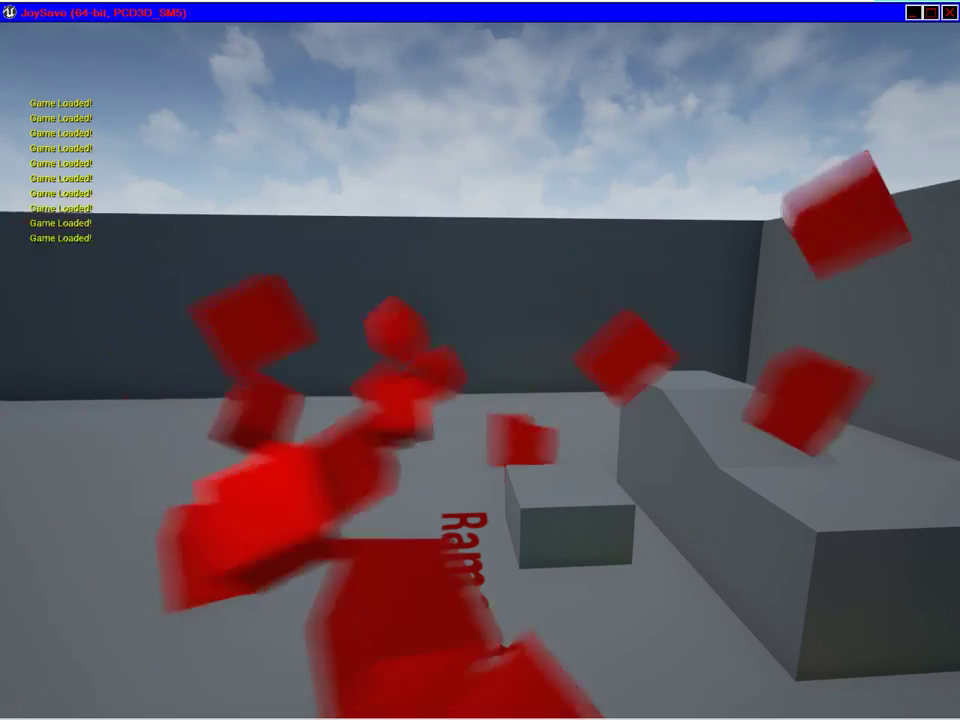